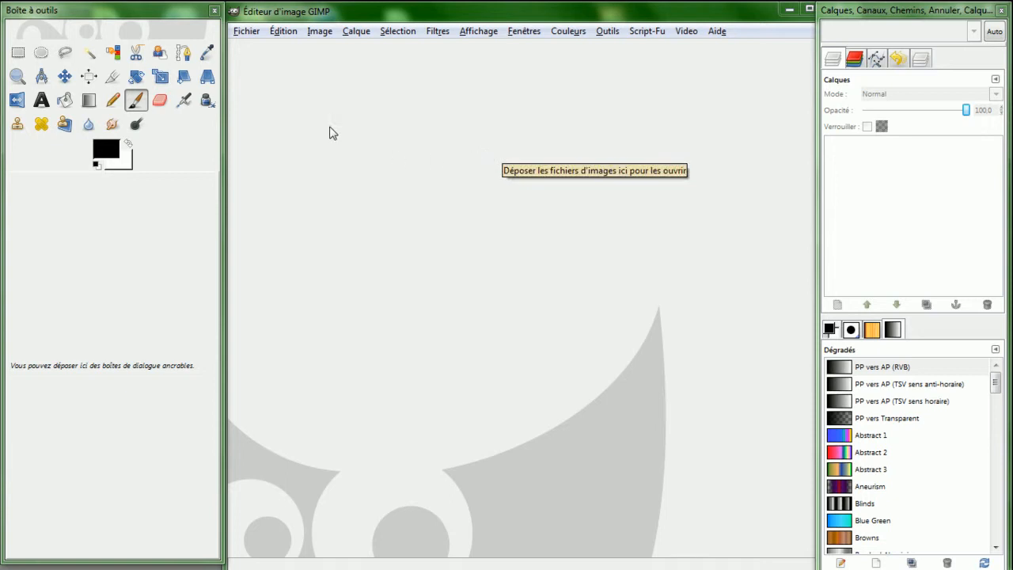
- Create a new 400 × 200 pixel image and add a transparent layer to it
{"action": "left_click", "coordinate": [242, 34]}
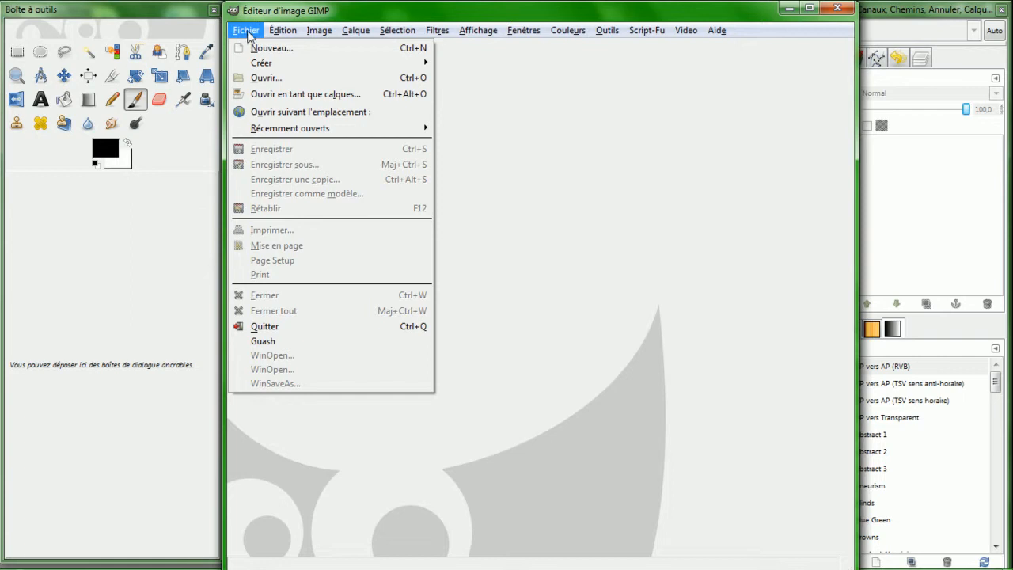
{"action": "left_click", "coordinate": [267, 53]}
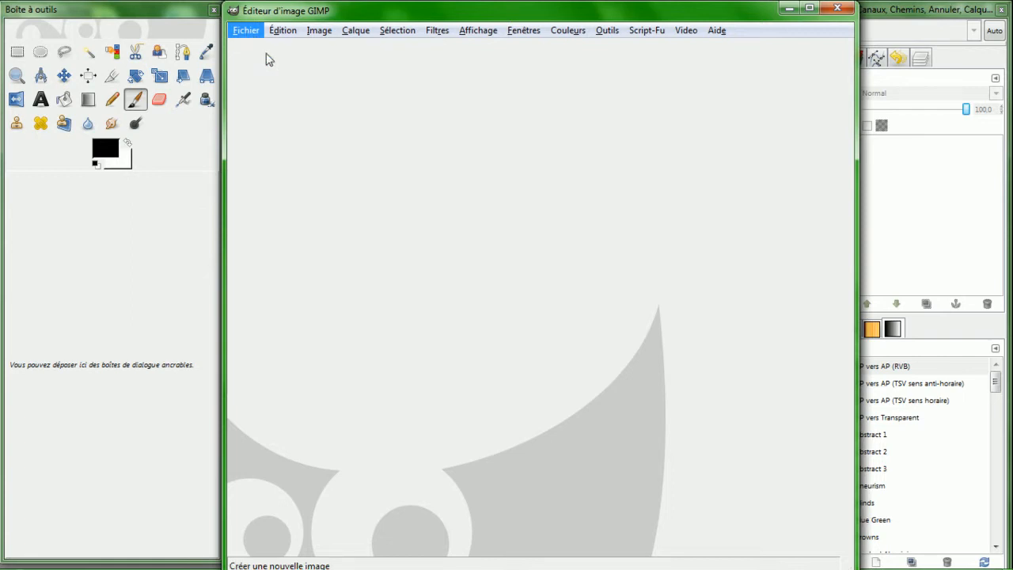
{"action": "left_click_drag", "start_coordinate": [254, 60], "coordinate": [466, 95]}
{"action": "left_click", "coordinate": [351, 167]}
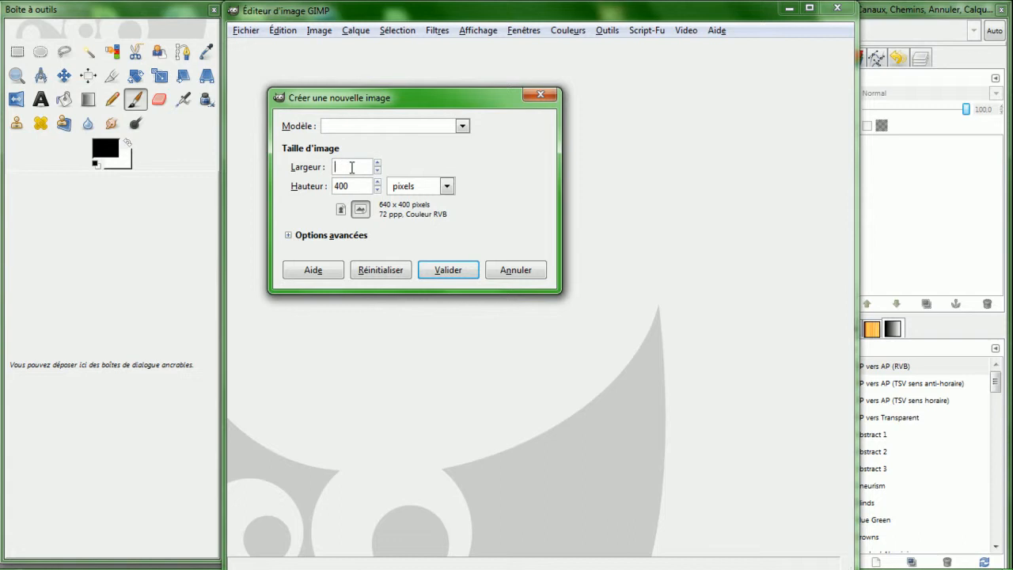
{"action": "left_click", "coordinate": [362, 185]}
{"action": "left_click", "coordinate": [447, 269]}
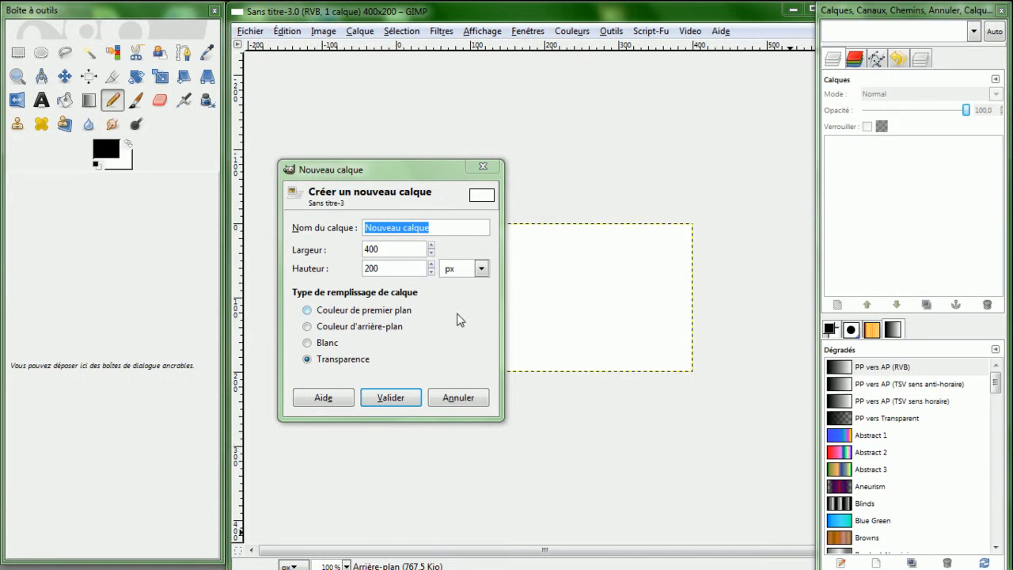
{"action": "left_click", "coordinate": [397, 399]}
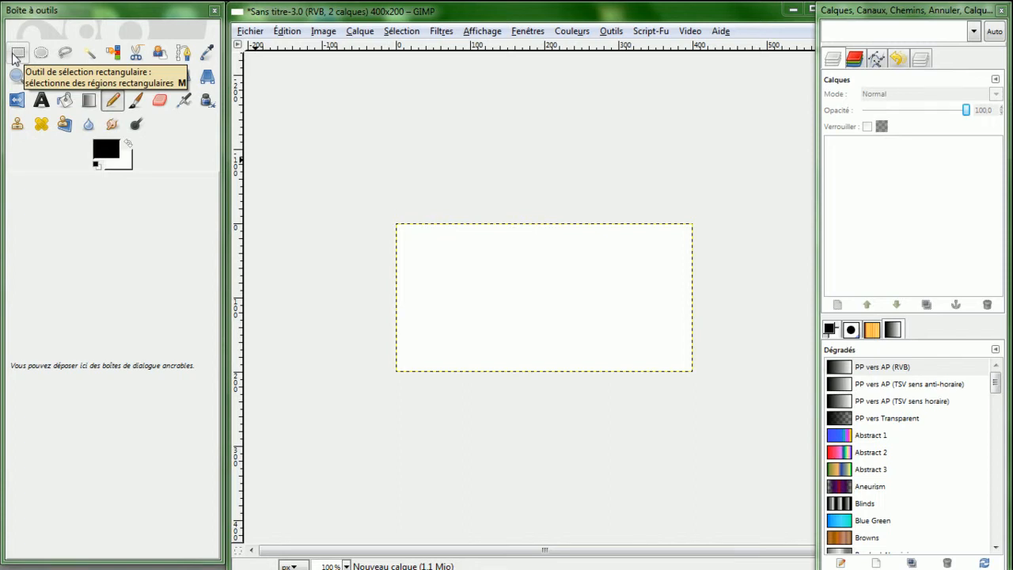
- Select the Rectangle Select tool, enable Rounded corners in its options and increase the corner radius
{"action": "left_click", "coordinate": [17, 57]}
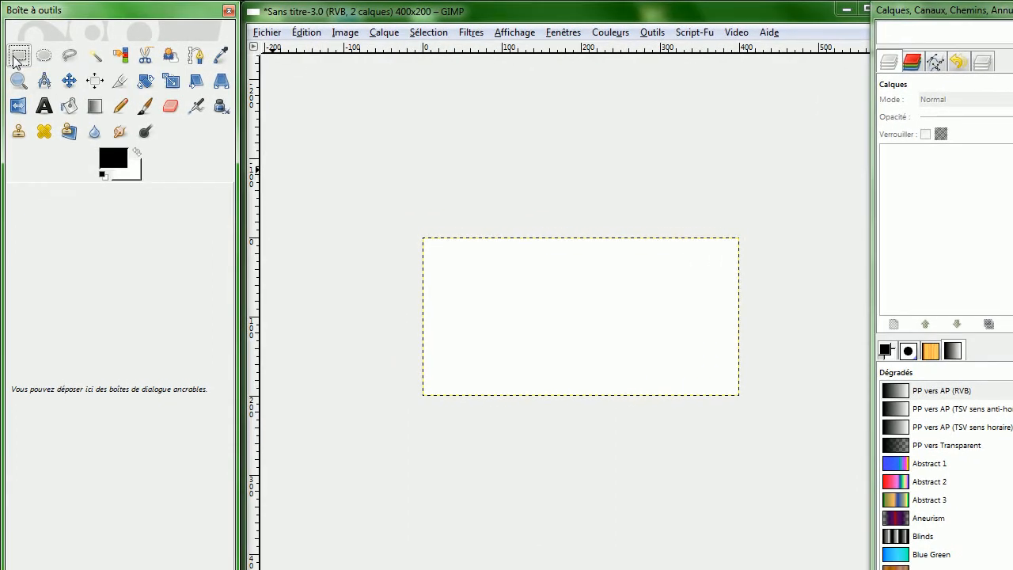
{"action": "double_click", "coordinate": [16, 57]}
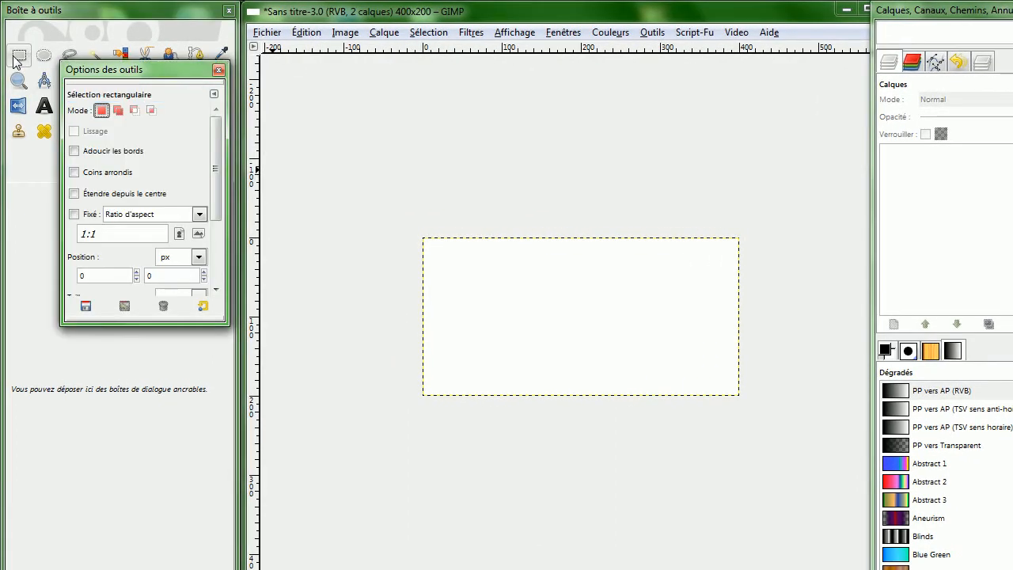
{"action": "left_click", "coordinate": [75, 171]}
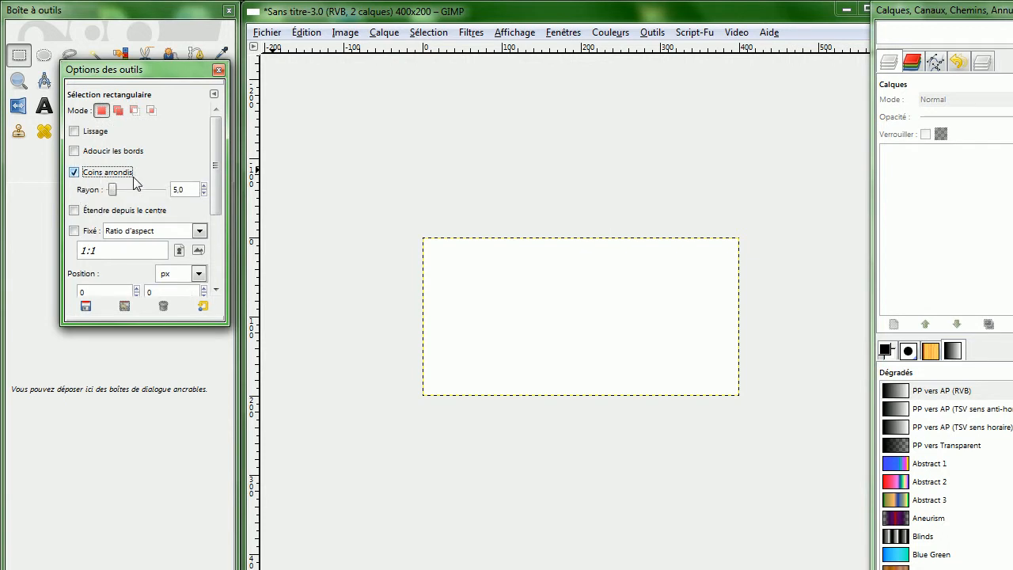
{"action": "left_click_drag", "start_coordinate": [113, 188], "coordinate": [138, 194]}
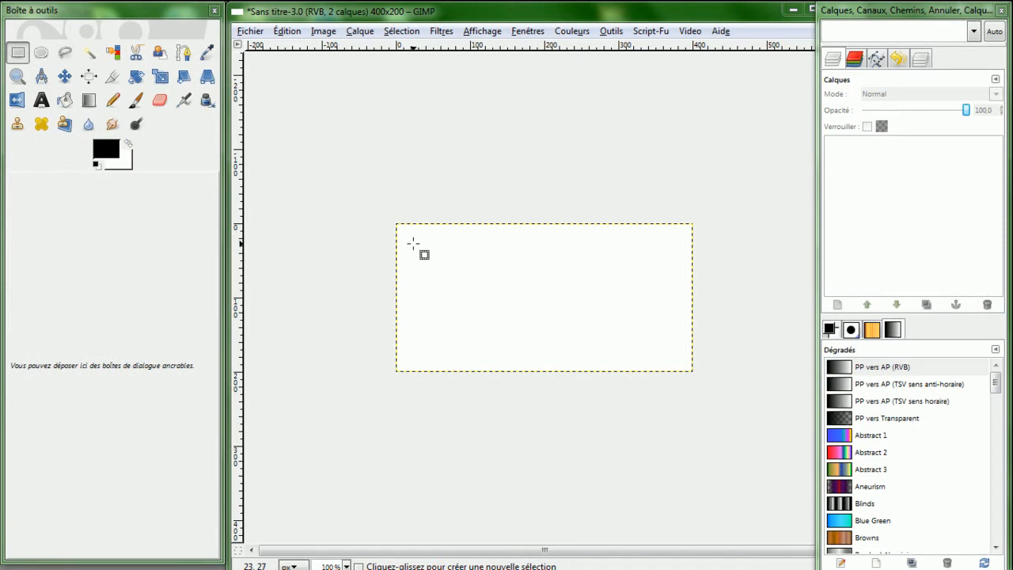
- Draw a rounded rectangle selection about 353 × 66 px near the top of the canvas
{"action": "left_click_drag", "start_coordinate": [418, 247], "coordinate": [675, 294]}
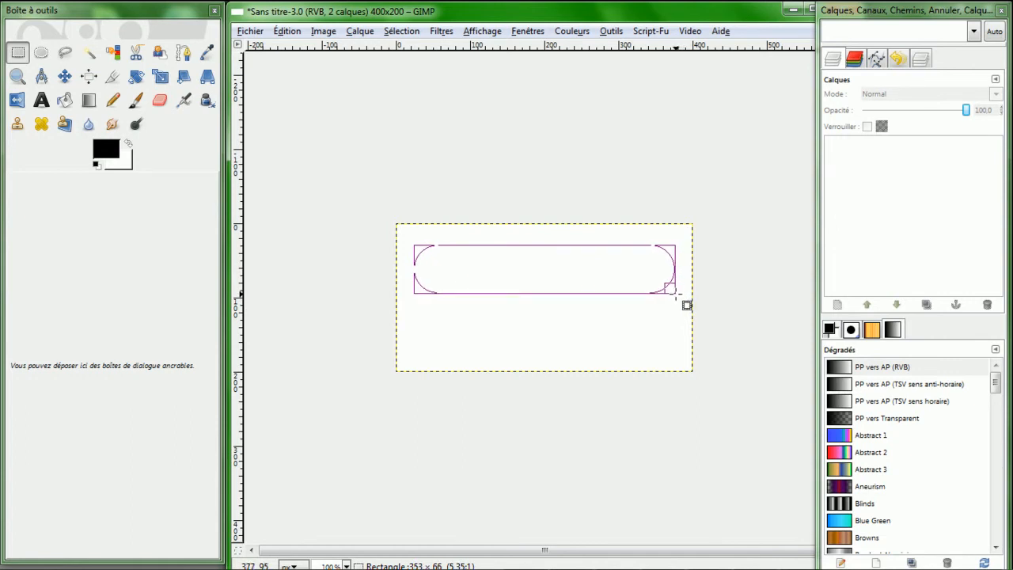
{"action": "left_click_drag", "start_coordinate": [675, 294], "coordinate": [675, 294]}
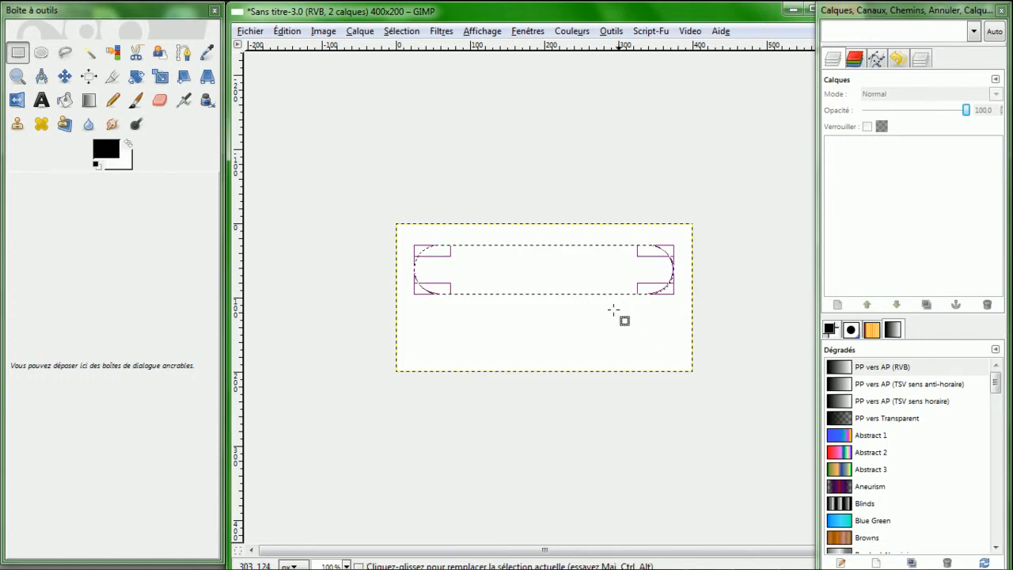
{"action": "left_click", "coordinate": [550, 276]}
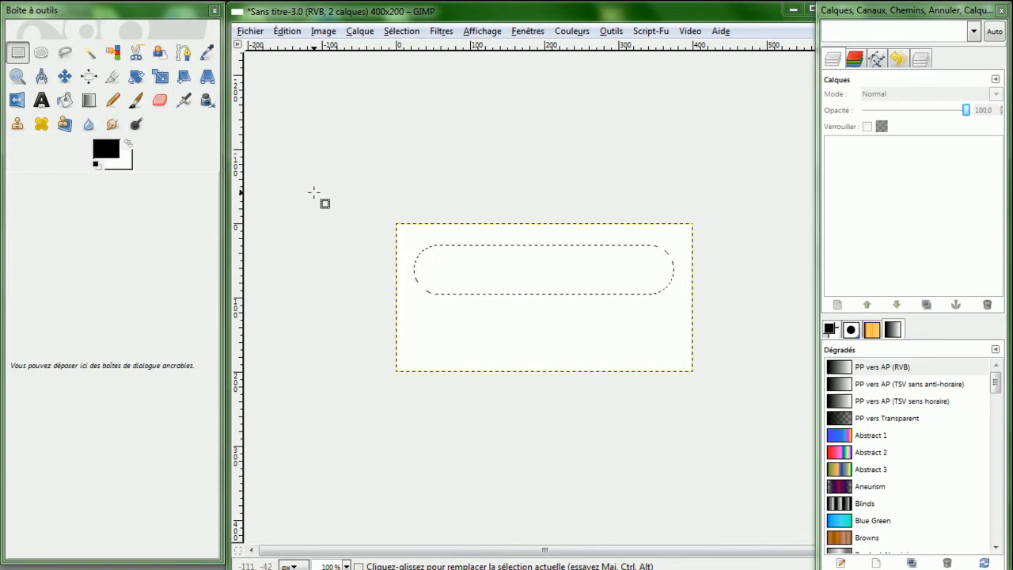
- Fill the rounded selection with black using the Bucket Fill tool and a black foreground color
{"action": "left_click", "coordinate": [65, 100]}
{"action": "double_click", "coordinate": [65, 99]}
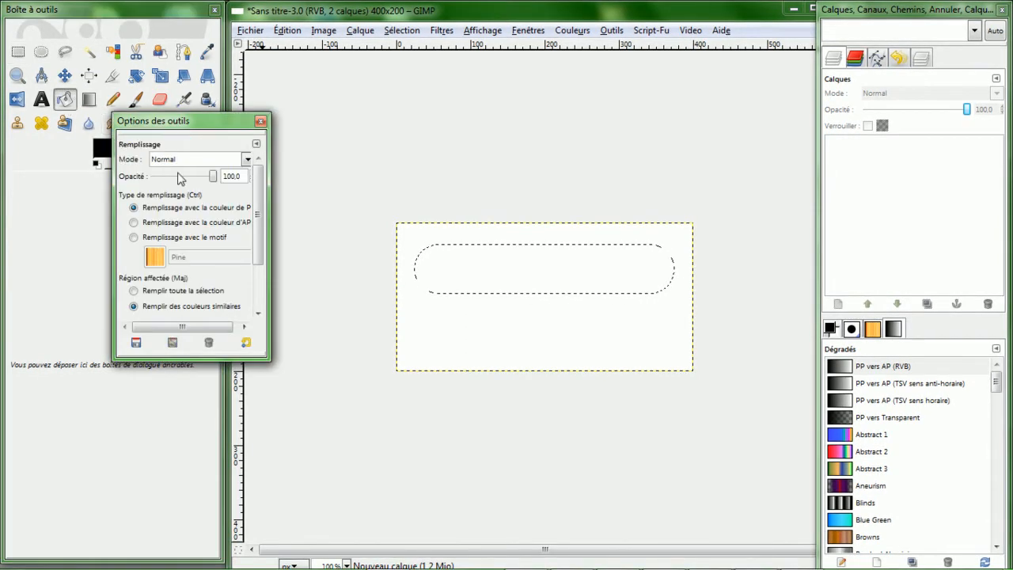
{"action": "left_click", "coordinate": [261, 121]}
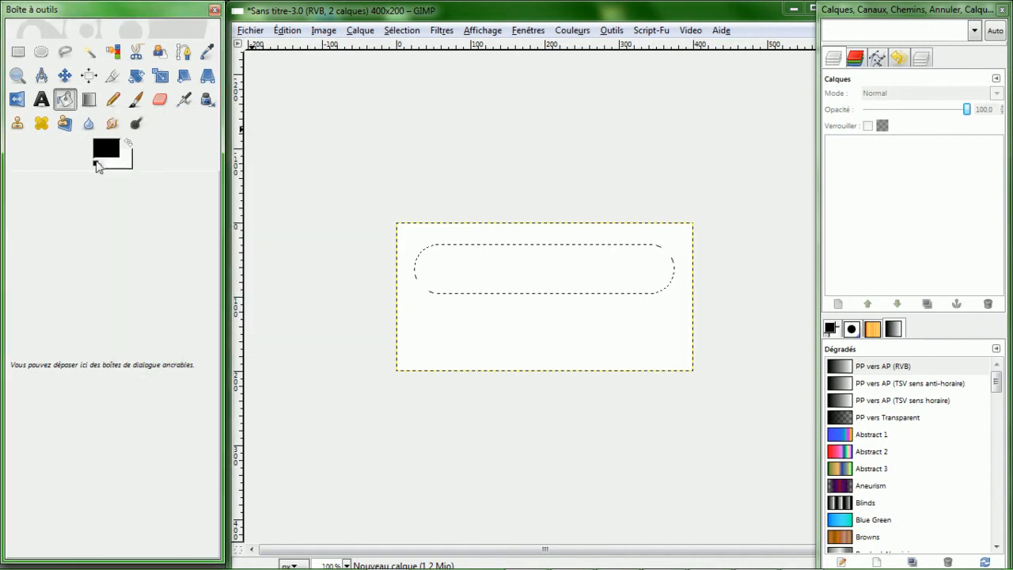
{"action": "left_click", "coordinate": [109, 150]}
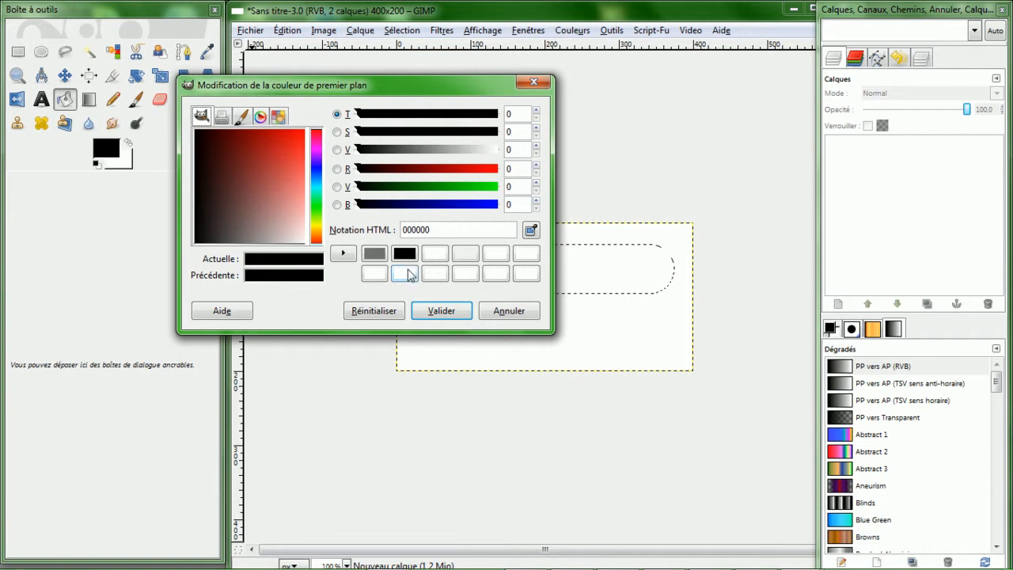
{"action": "left_click", "coordinate": [443, 317]}
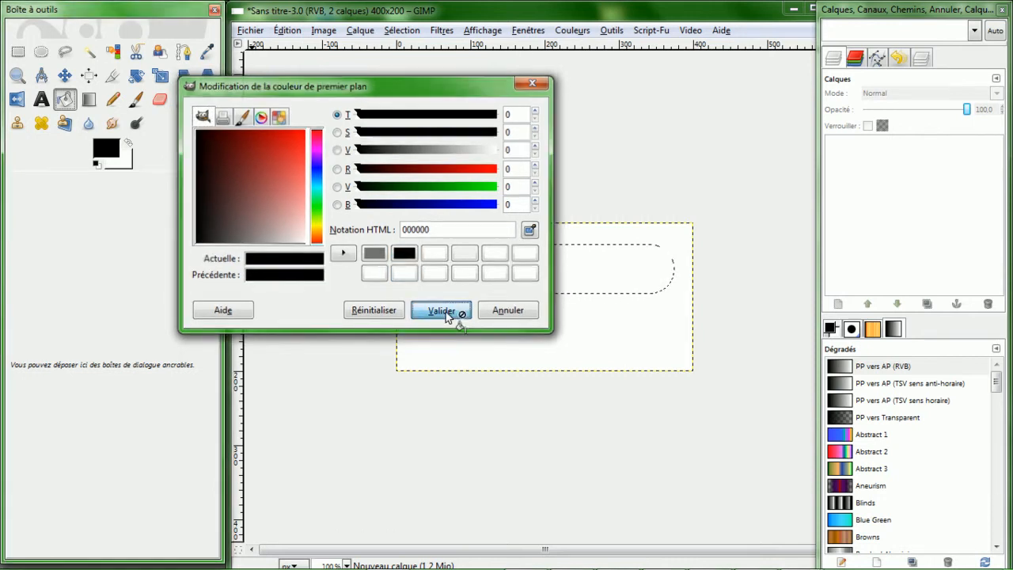
{"action": "left_click", "coordinate": [500, 273]}
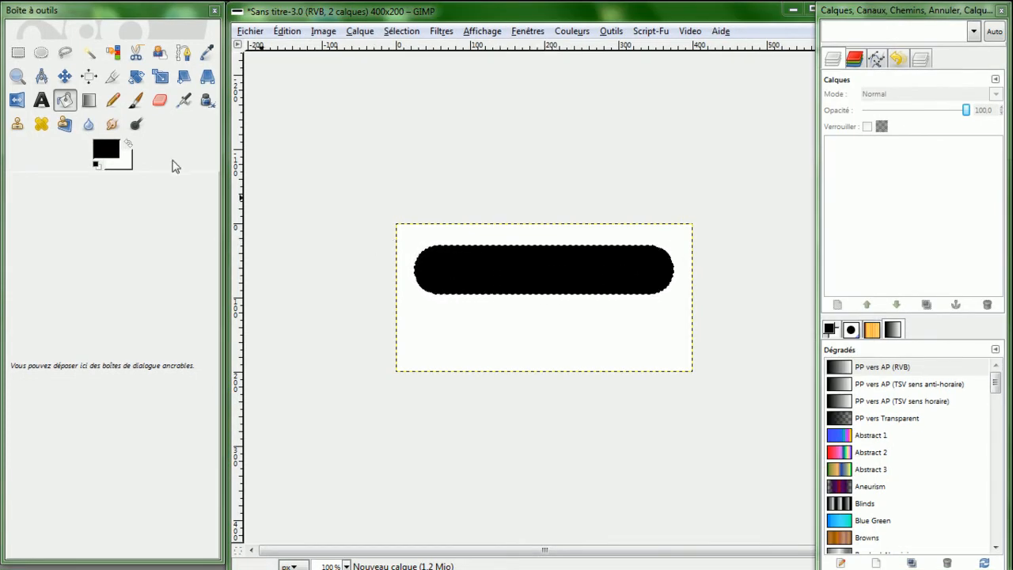
- Set the foreground color to gray 727272 with the Gradient tool active
{"action": "left_click", "coordinate": [68, 103]}
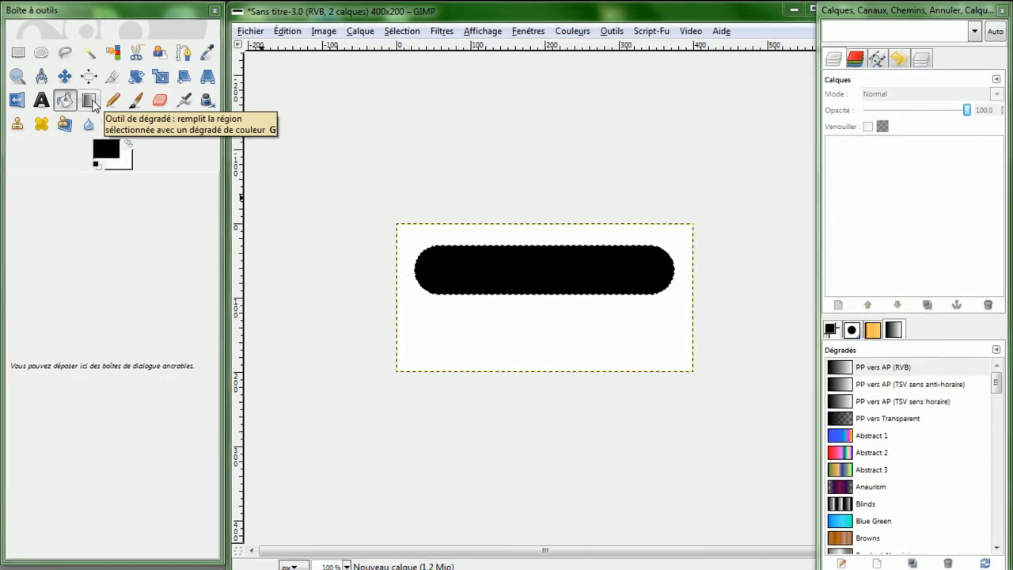
{"action": "double_click", "coordinate": [84, 104]}
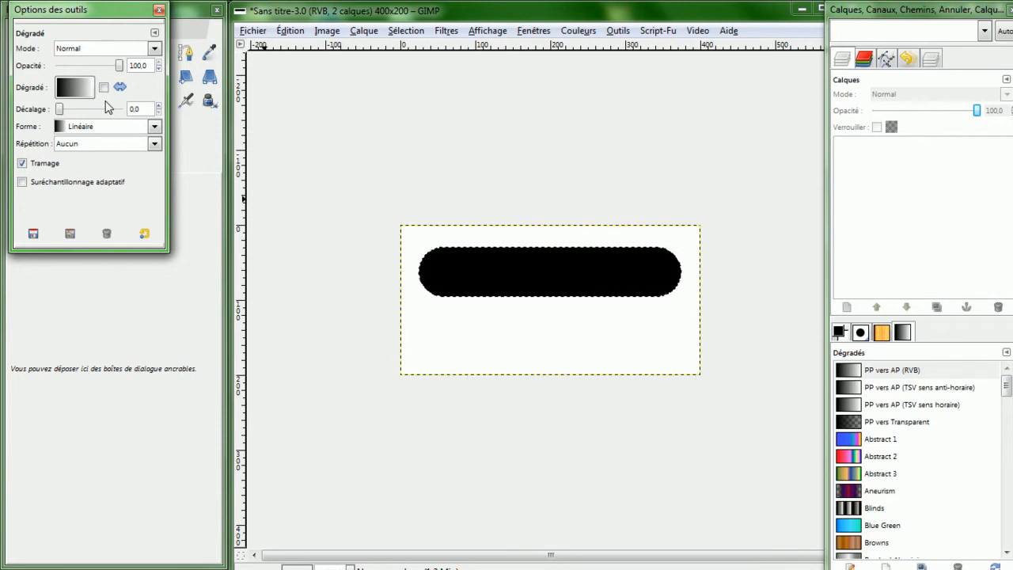
{"action": "left_click", "coordinate": [156, 12]}
{"action": "left_click", "coordinate": [106, 149]}
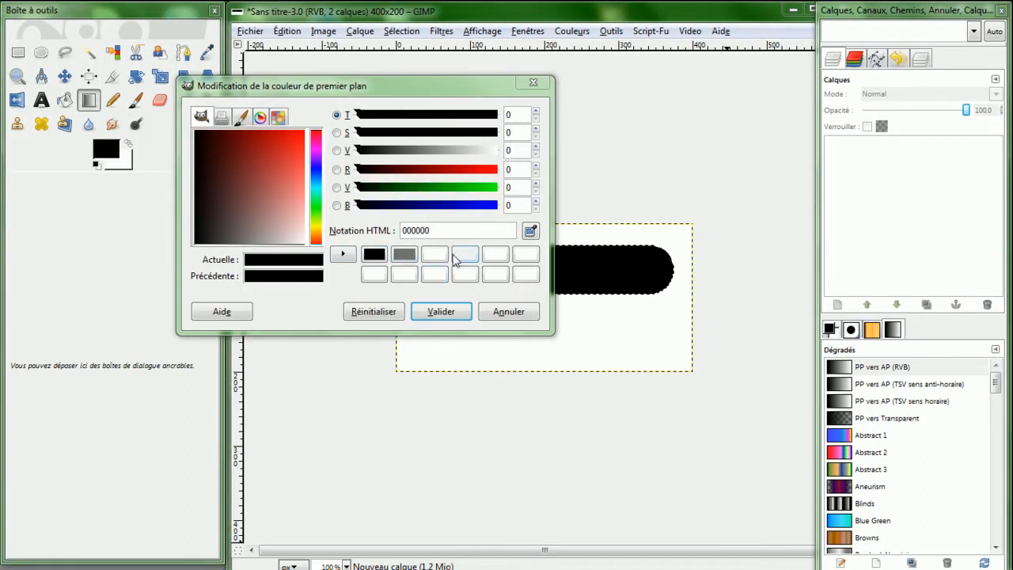
{"action": "left_click", "coordinate": [403, 254]}
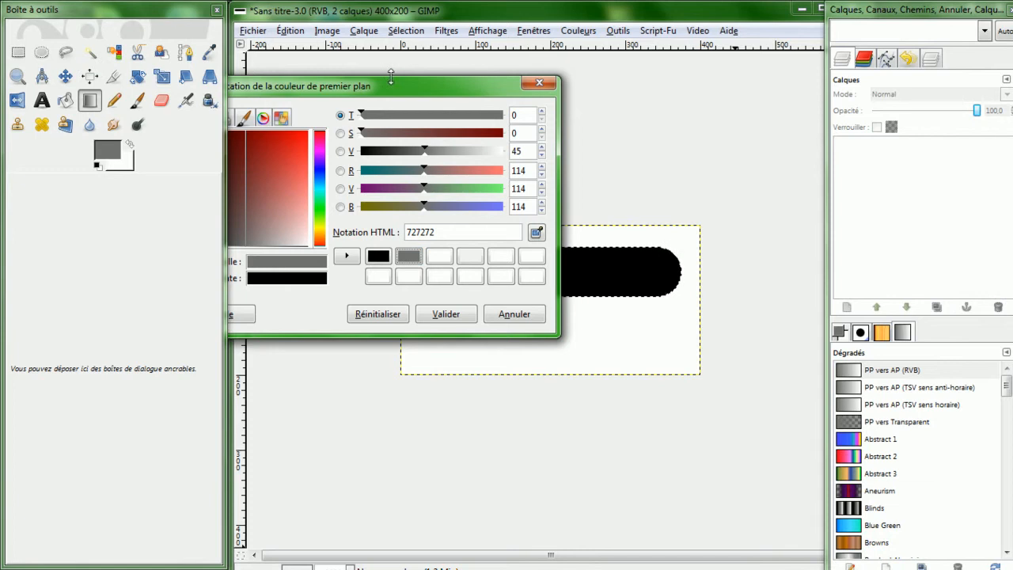
{"action": "left_click_drag", "start_coordinate": [399, 87], "coordinate": [540, 100]}
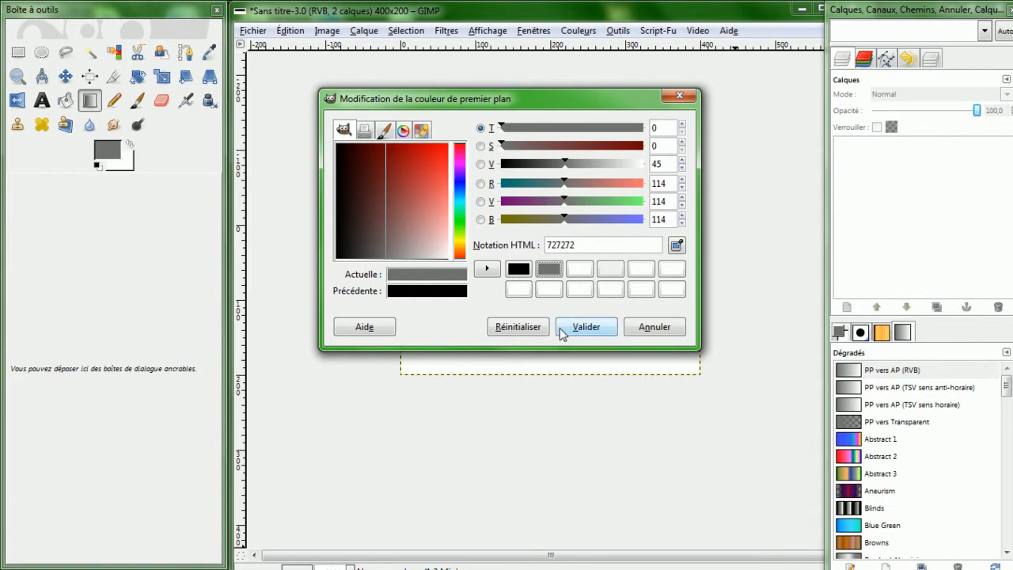
{"action": "left_click", "coordinate": [587, 327]}
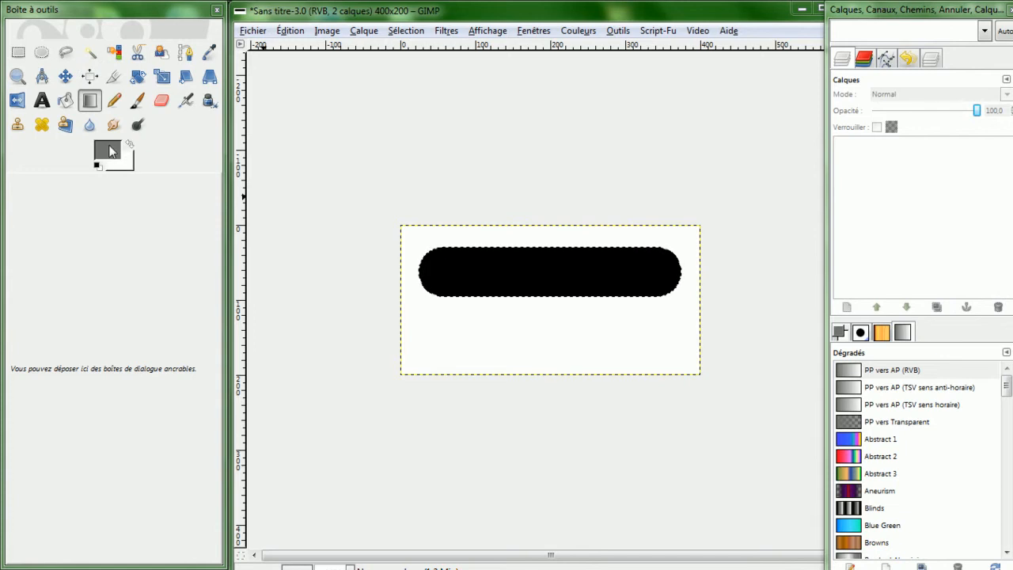
- Choose the PP vers Transparent gradient and apply it vertically from the top of the selection downwards
{"action": "double_click", "coordinate": [88, 105]}
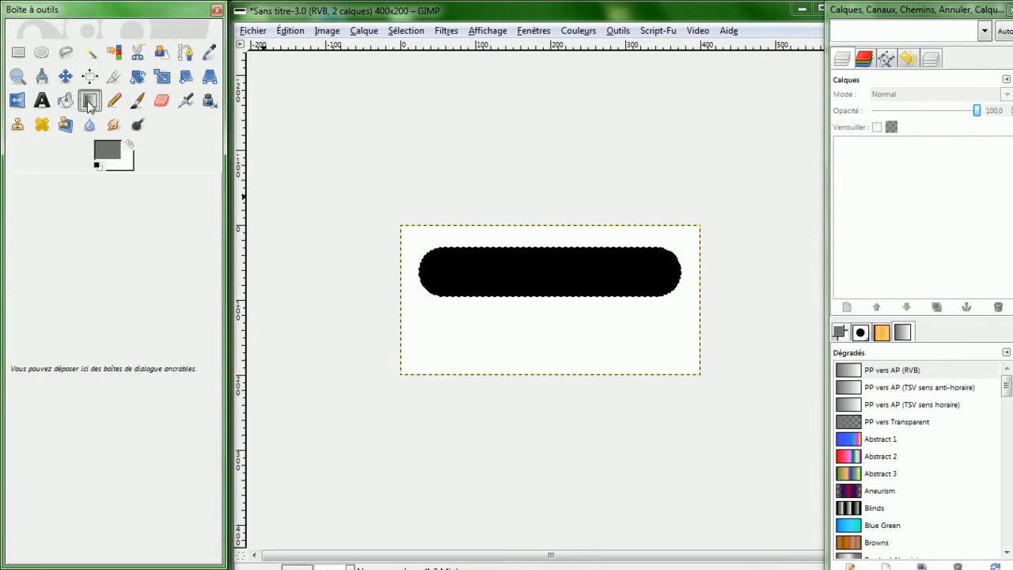
{"action": "left_click_drag", "start_coordinate": [91, 15], "coordinate": [309, 147]}
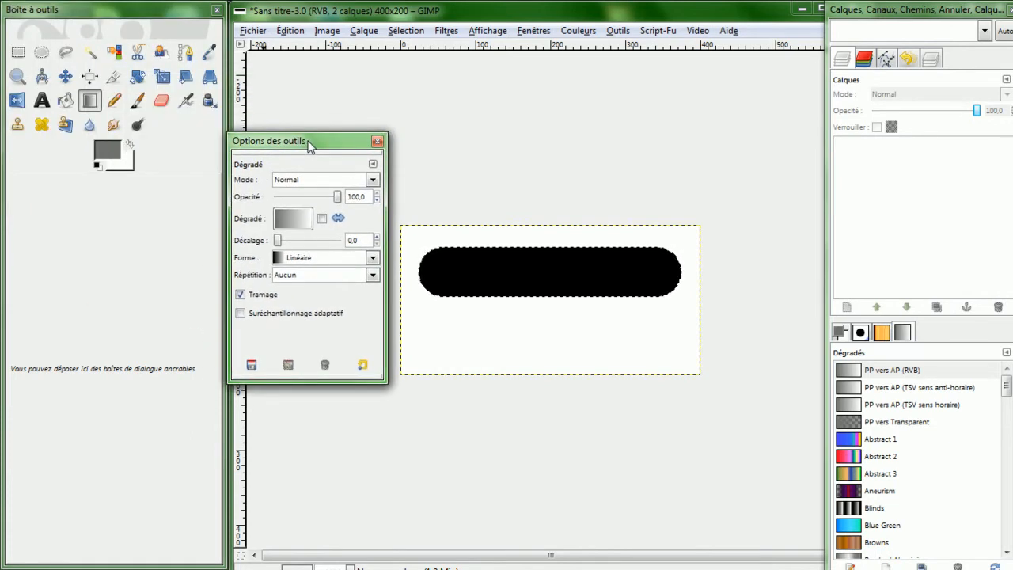
{"action": "left_click", "coordinate": [287, 217]}
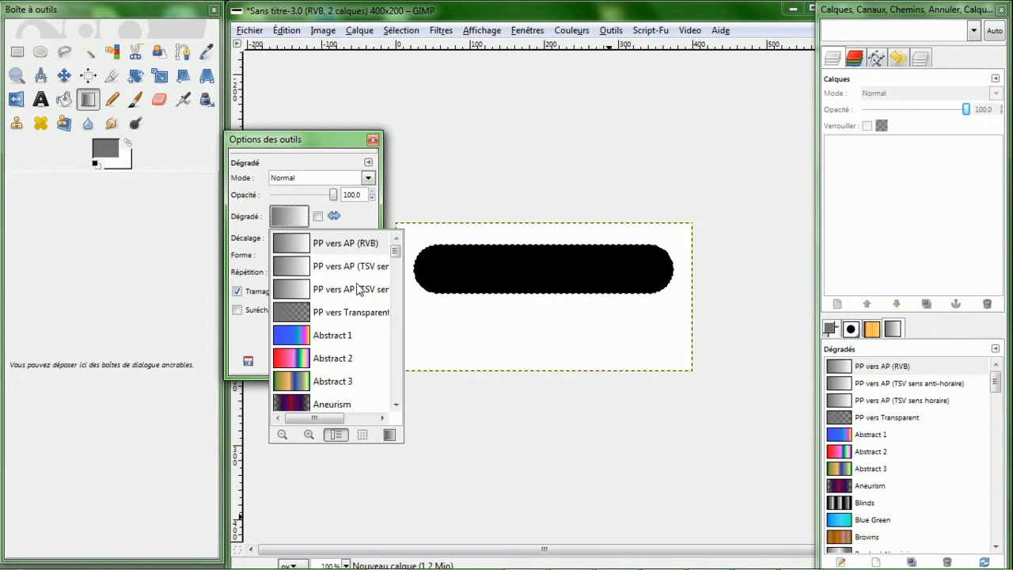
{"action": "left_click", "coordinate": [295, 314]}
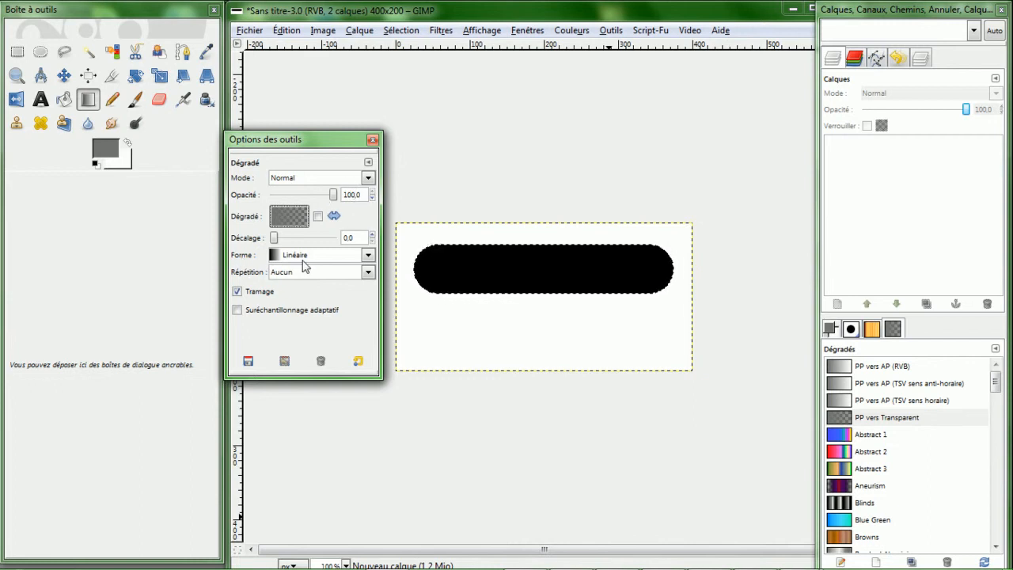
{"action": "left_click", "coordinate": [372, 140]}
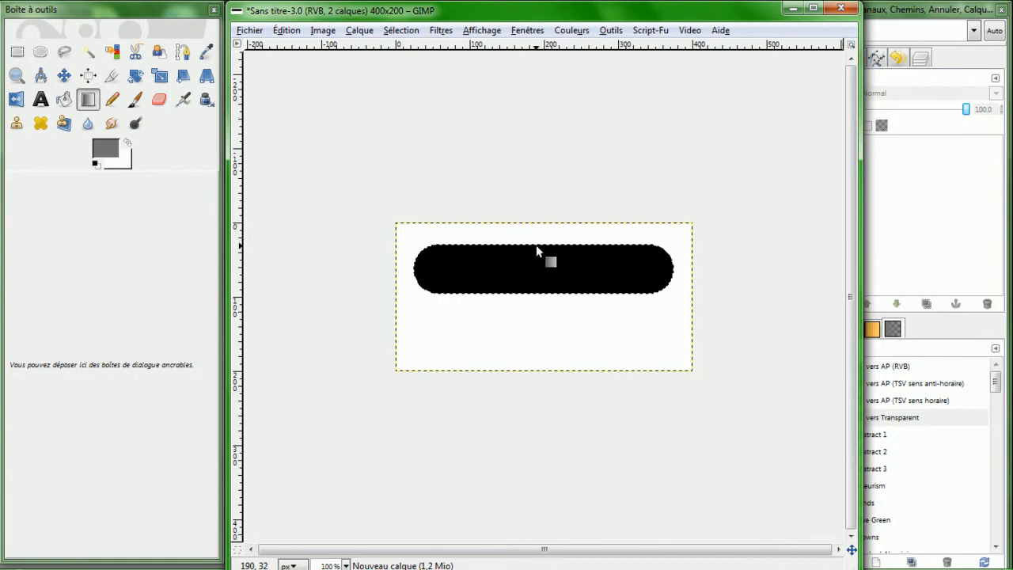
{"action": "left_click_drag", "start_coordinate": [533, 248], "coordinate": [534, 300]}
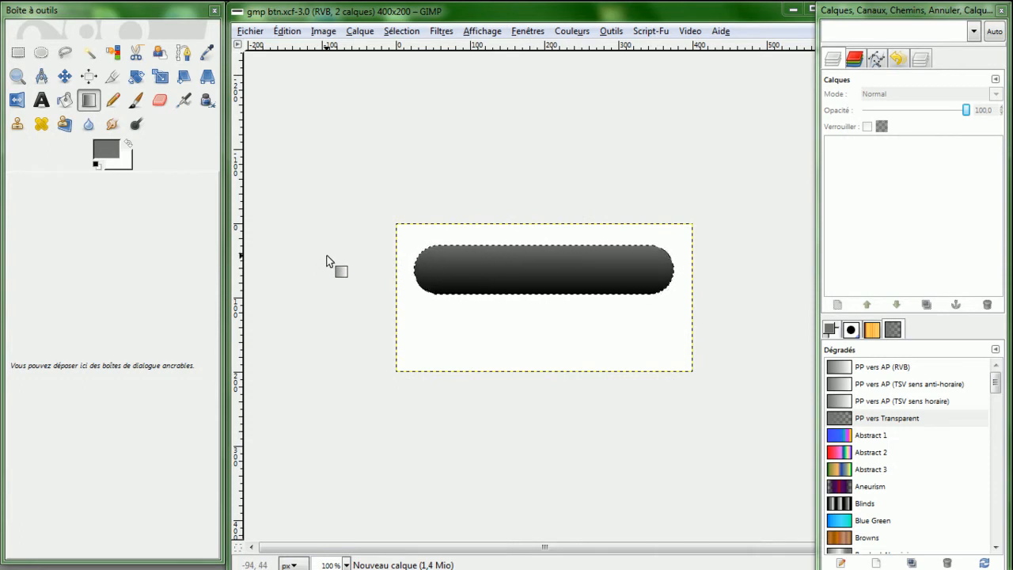
- Add a new transparent layer and remove the current selection
{"action": "key", "text": "ctrl+shift+n"}
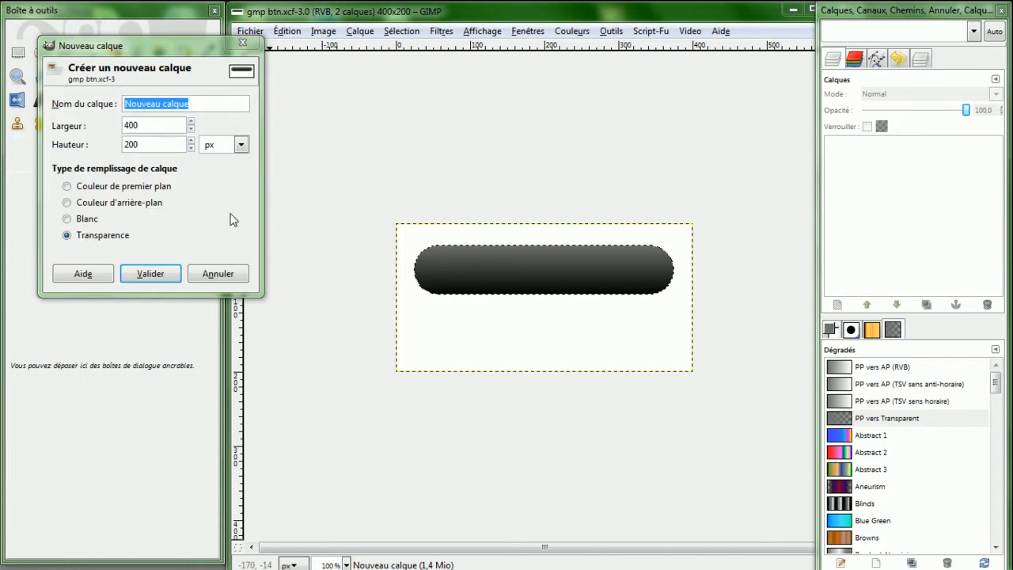
{"action": "left_click", "coordinate": [152, 273]}
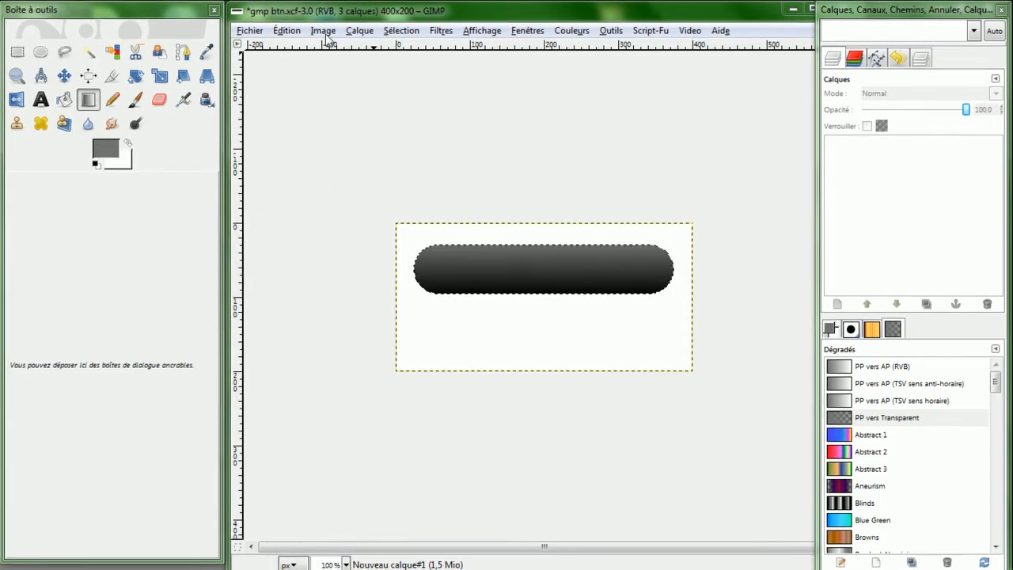
{"action": "left_click", "coordinate": [416, 34]}
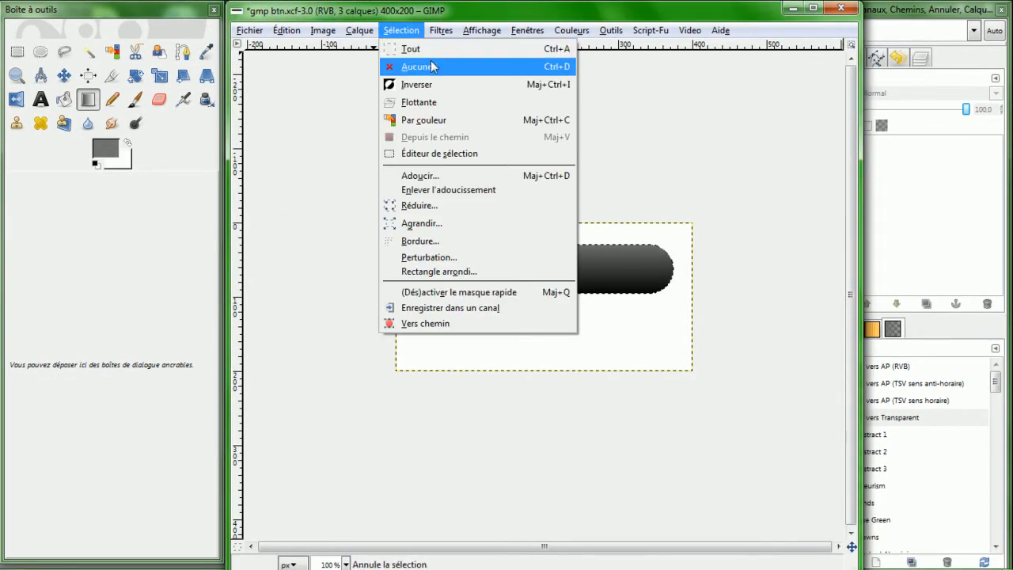
{"action": "left_click", "coordinate": [427, 46]}
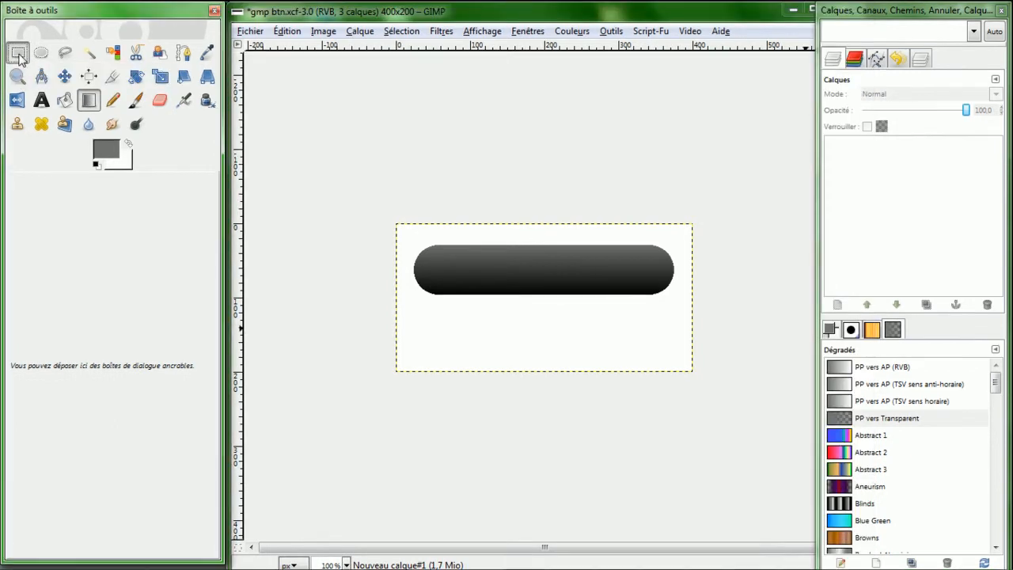
- Draw a rounded rectangle selection about 310 × 27 px across the upper part of the button
{"action": "left_click", "coordinate": [16, 52]}
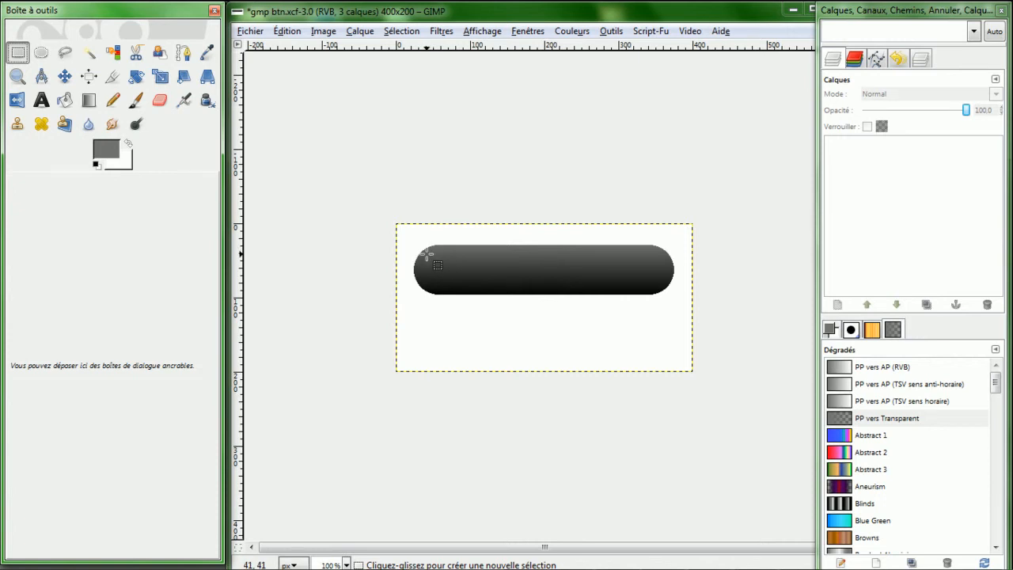
{"action": "left_click_drag", "start_coordinate": [428, 251], "coordinate": [658, 272]}
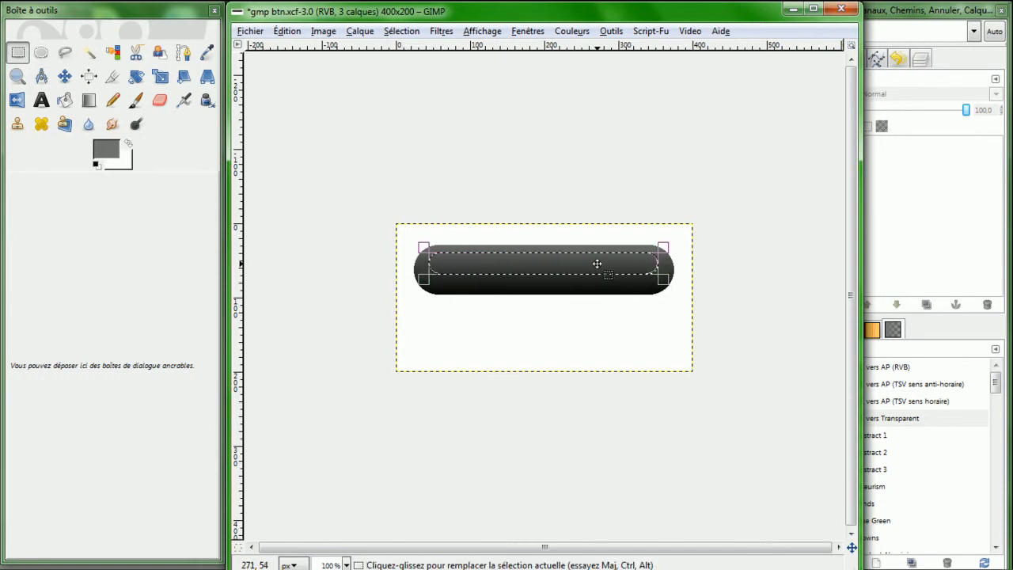
- Fill the rounded highlight selection with white using Bucket Fill after swapping the colors
{"action": "left_click", "coordinate": [65, 100]}
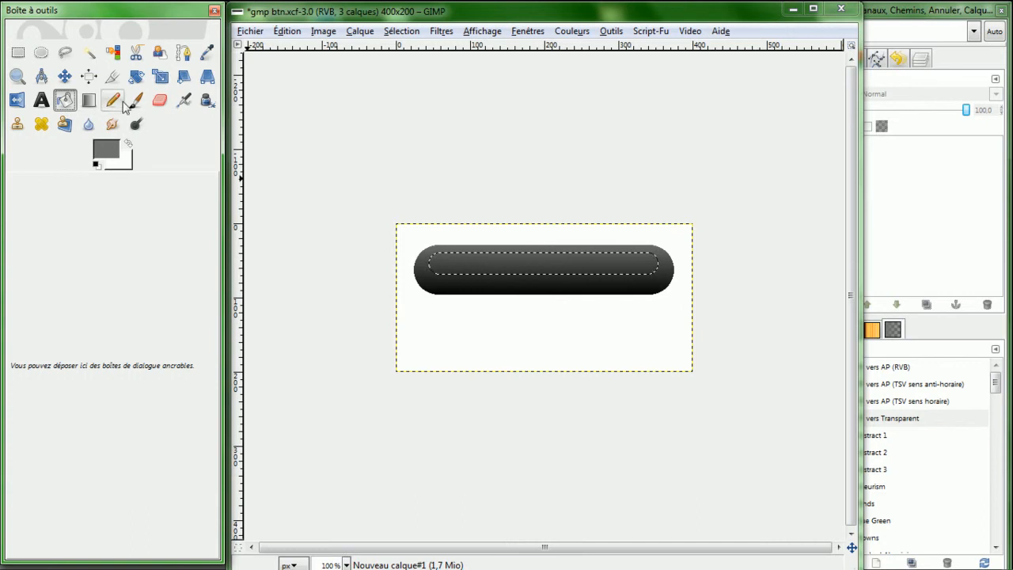
{"action": "left_click", "coordinate": [128, 143]}
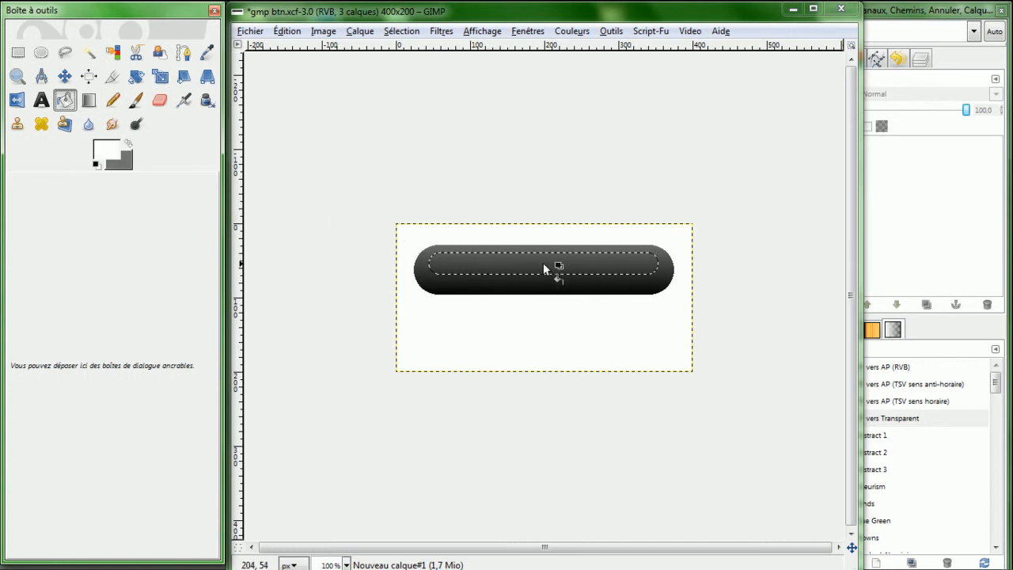
{"action": "left_click", "coordinate": [521, 265]}
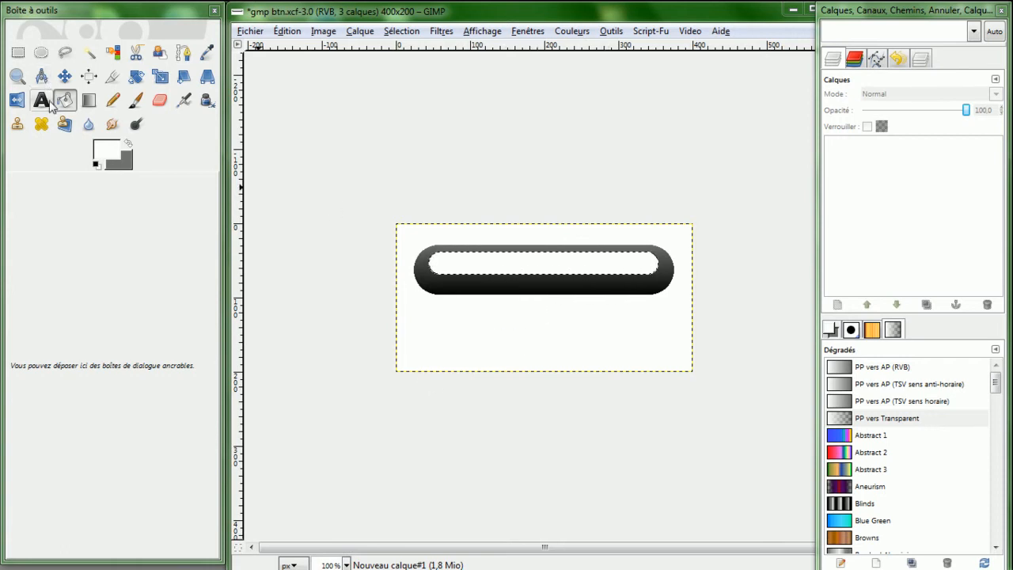
- Move the highlight selection's top edge up slightly with the Rectangle Select tool
{"action": "left_click", "coordinate": [17, 55]}
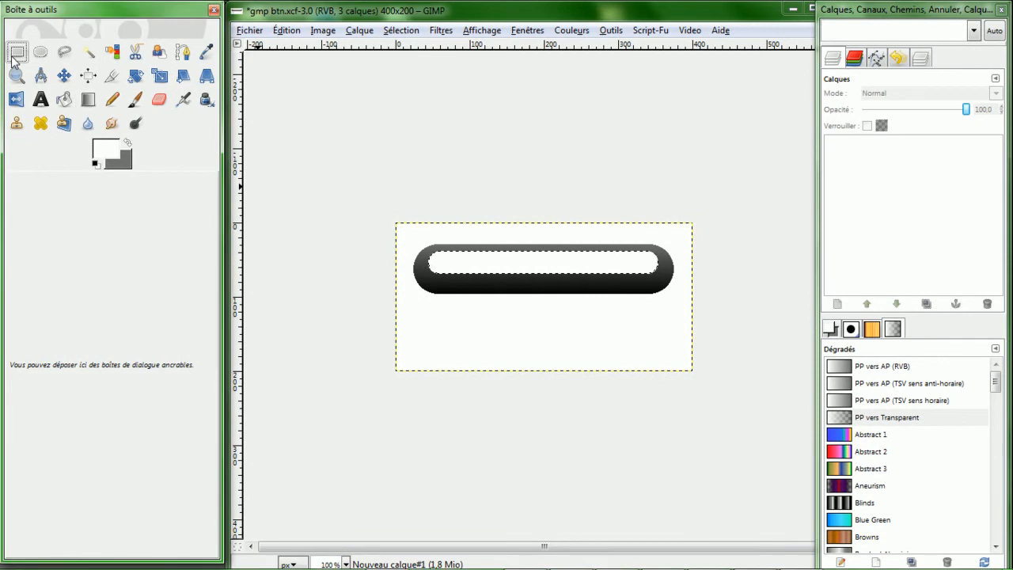
{"action": "left_click", "coordinate": [660, 251]}
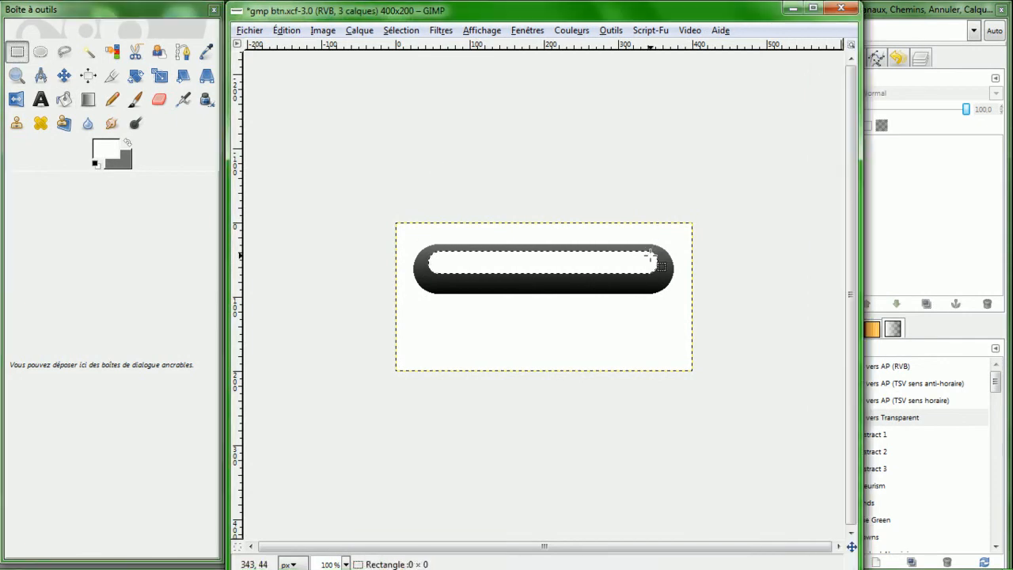
{"action": "left_click", "coordinate": [659, 251]}
{"action": "left_click_drag", "start_coordinate": [661, 253], "coordinate": [660, 246]}
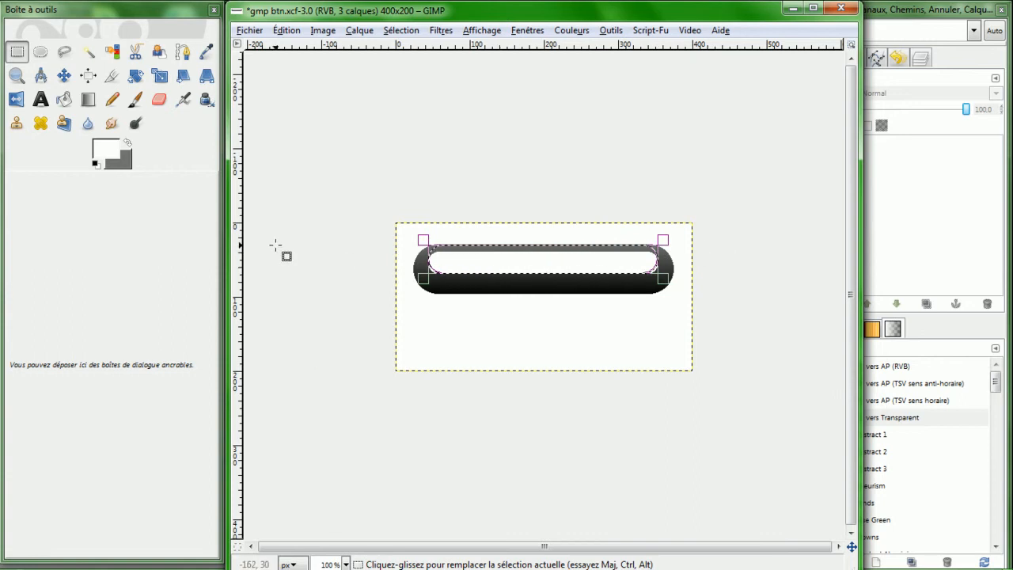
- Fill the adjusted selection with white again using Bucket Fill, keeping the foreground color ffffff
{"action": "left_click", "coordinate": [64, 99]}
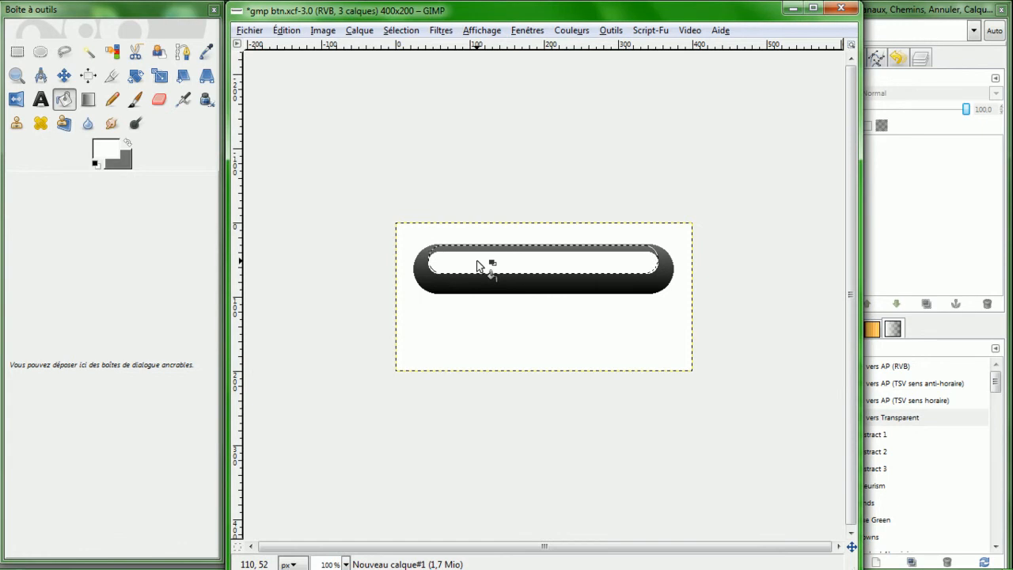
{"action": "left_click", "coordinate": [96, 147]}
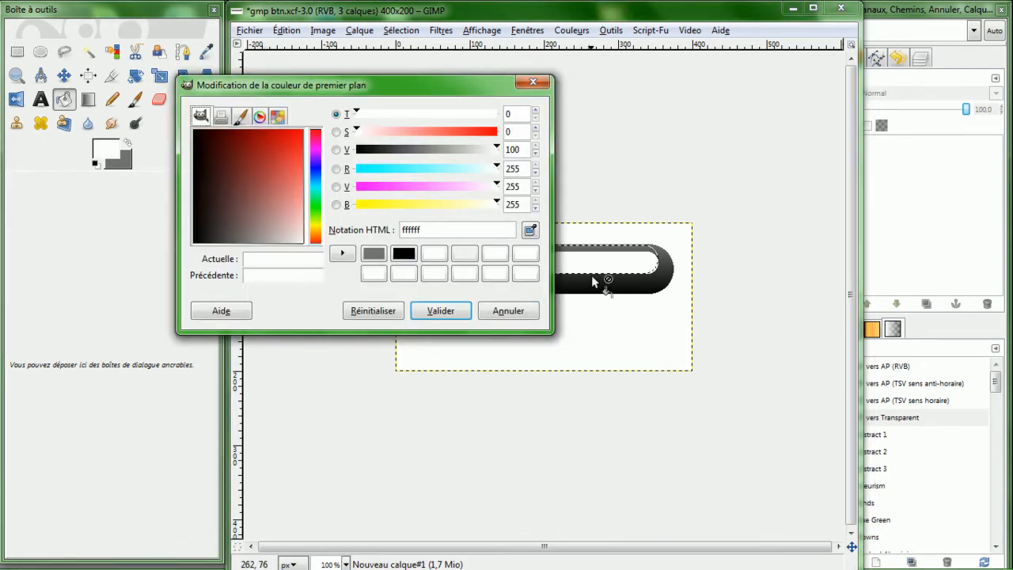
{"action": "left_click", "coordinate": [431, 320]}
{"action": "left_click", "coordinate": [492, 265]}
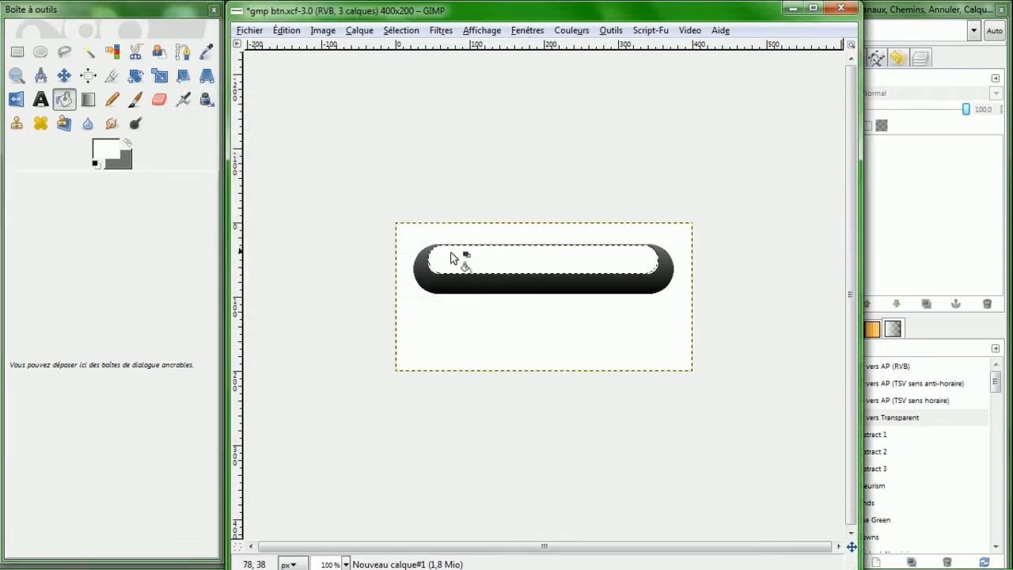
- Remove the selection and set the highlight layer's opacity to about 50.4
{"action": "left_click", "coordinate": [16, 51]}
{"action": "left_click", "coordinate": [316, 211]}
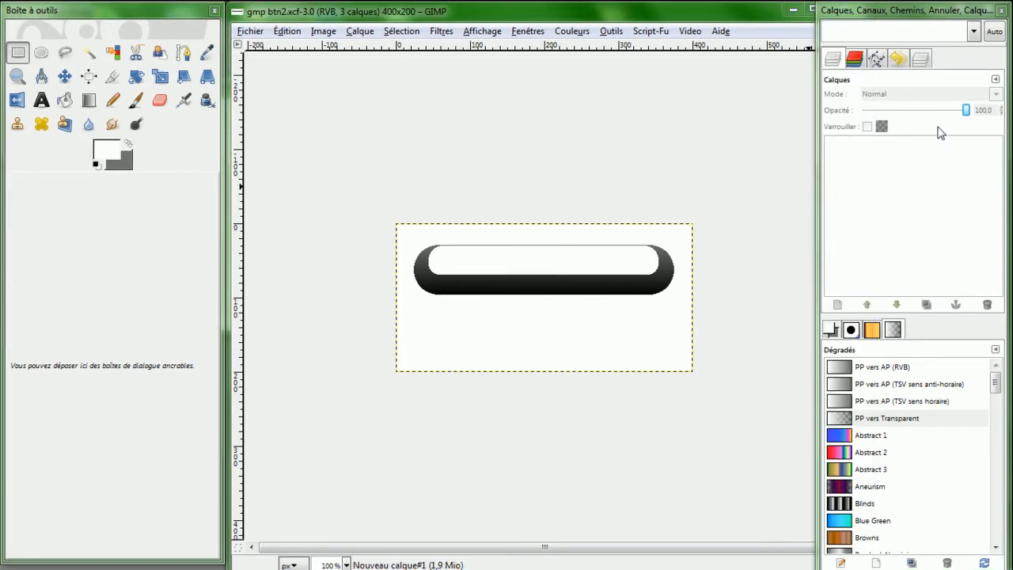
{"action": "left_click", "coordinate": [973, 30]}
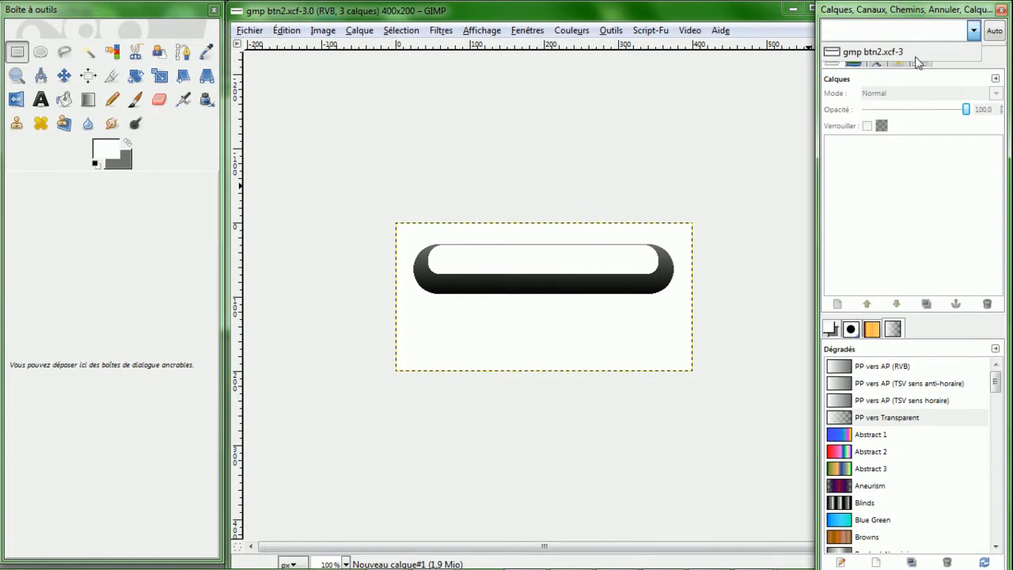
{"action": "left_click", "coordinate": [873, 52]}
{"action": "left_click_drag", "start_coordinate": [965, 114], "coordinate": [919, 118]}
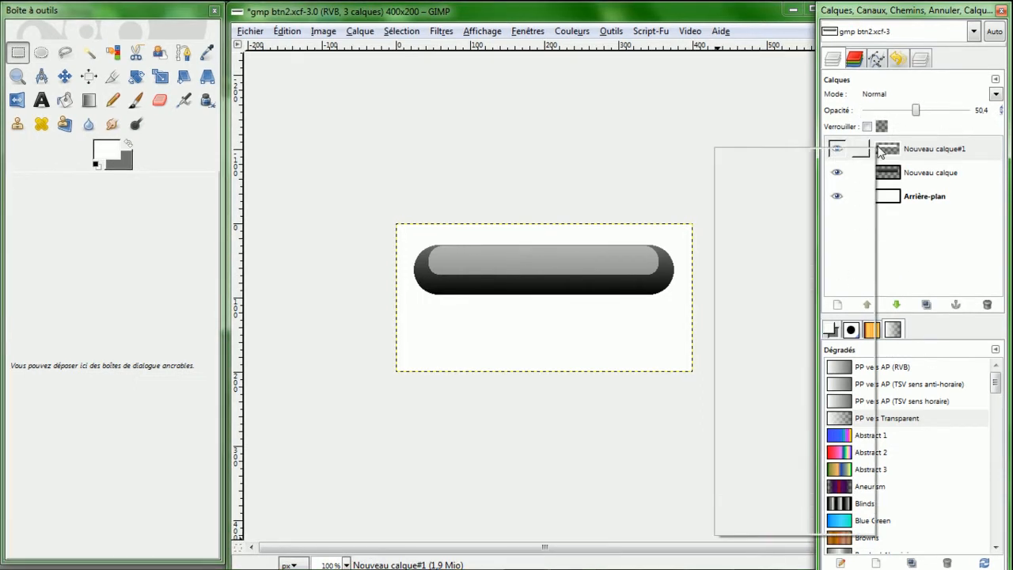
- Add a layer mask initialized to black (full transparency) to the highlight layer
{"action": "right_click", "coordinate": [886, 151]}
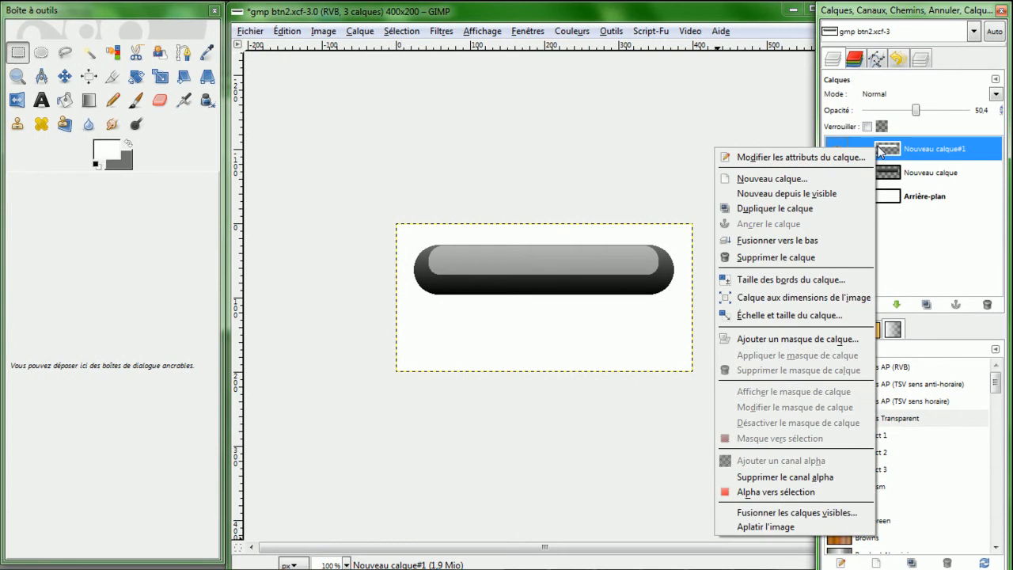
{"action": "left_click", "coordinate": [787, 342]}
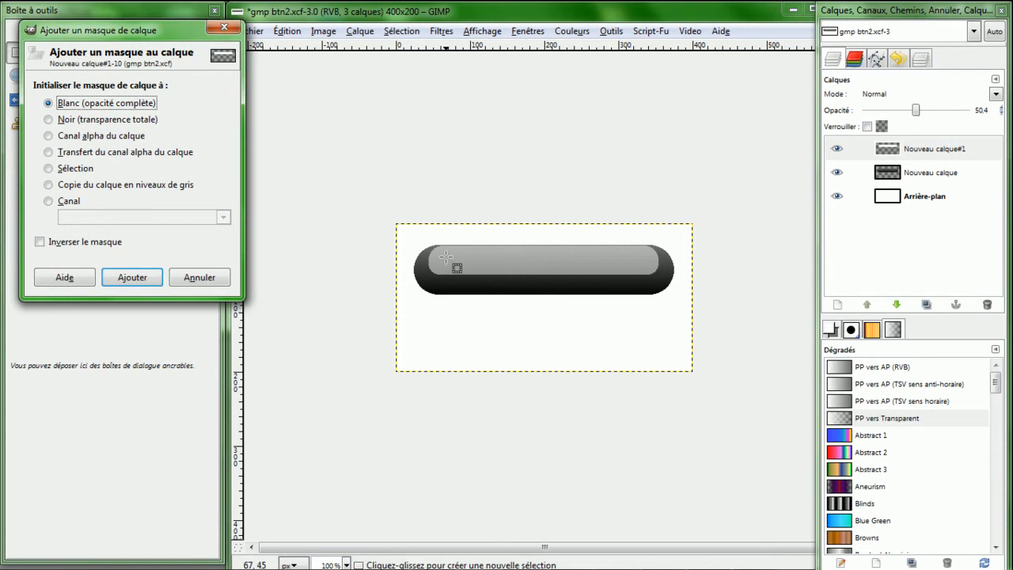
{"action": "left_click", "coordinate": [48, 120]}
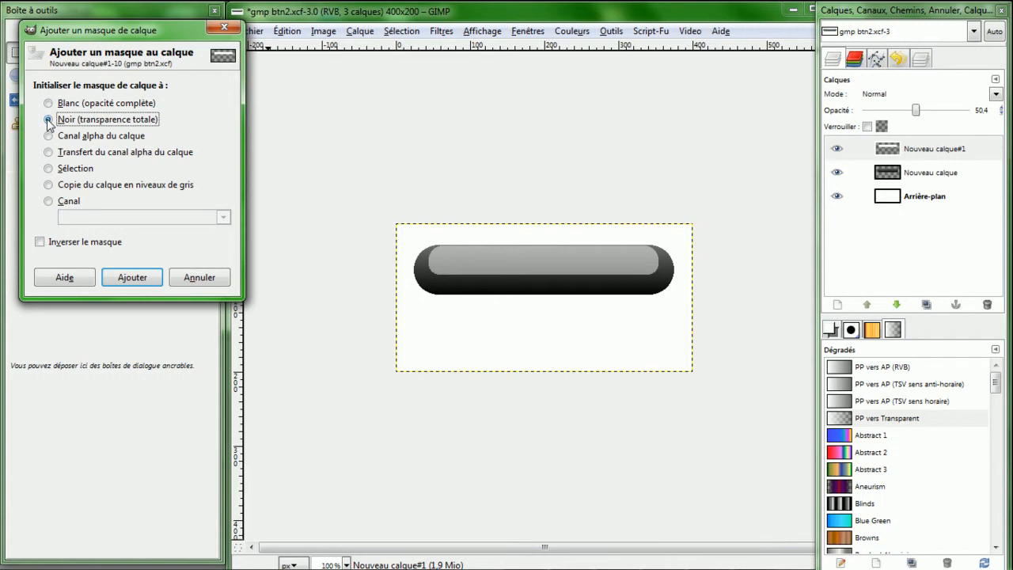
{"action": "left_click", "coordinate": [131, 277]}
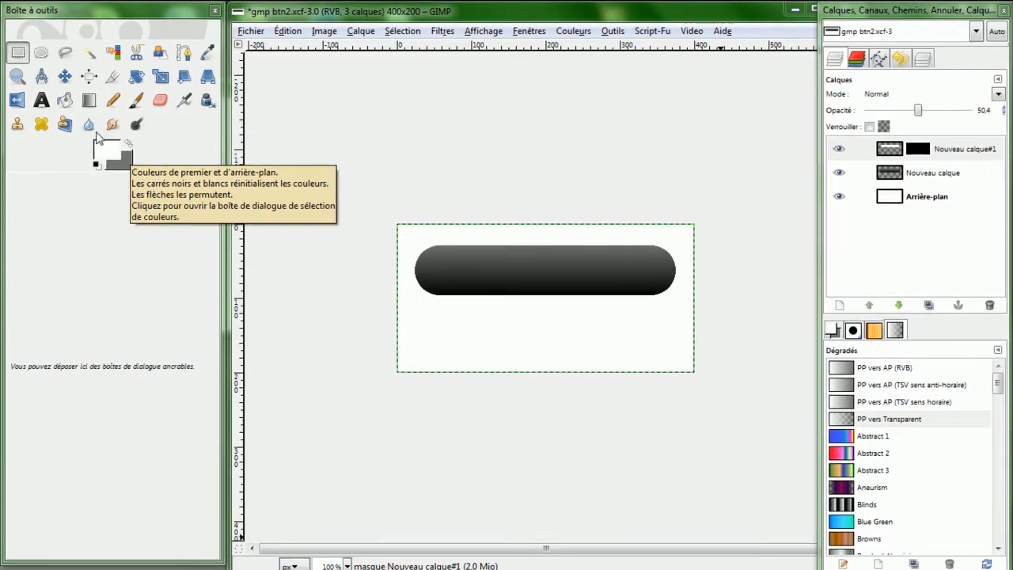
- Apply the gradient on the mask vertically from the button's top edge down to its middle, then save the file
{"action": "double_click", "coordinate": [88, 100]}
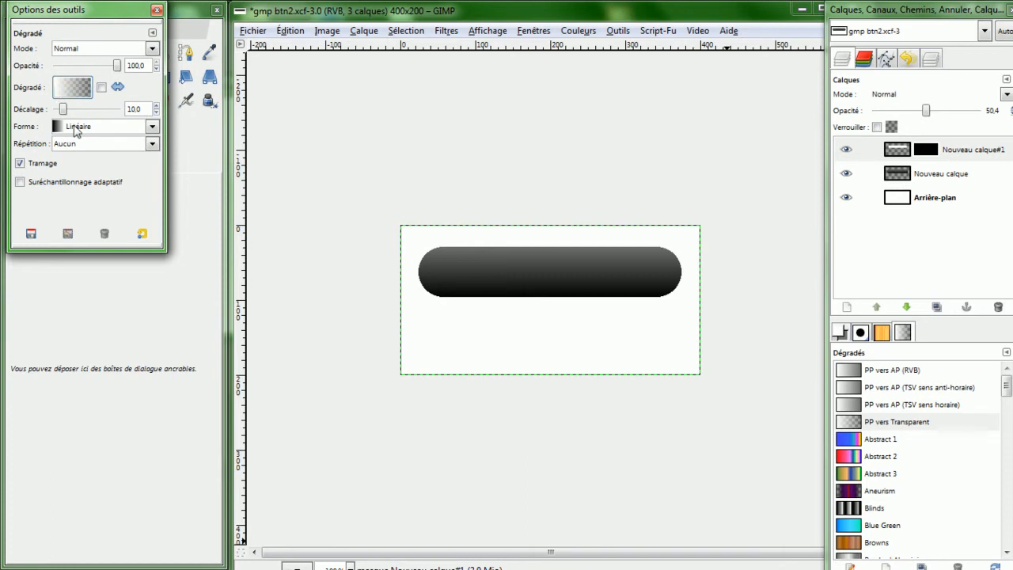
{"action": "left_click", "coordinate": [156, 9]}
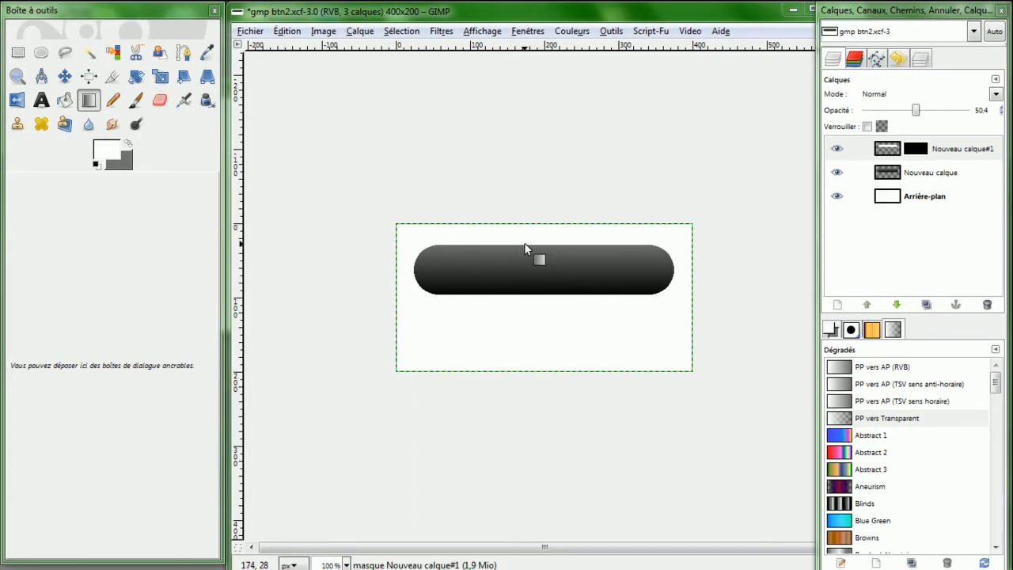
{"action": "left_click_drag", "start_coordinate": [525, 245], "coordinate": [527, 272]}
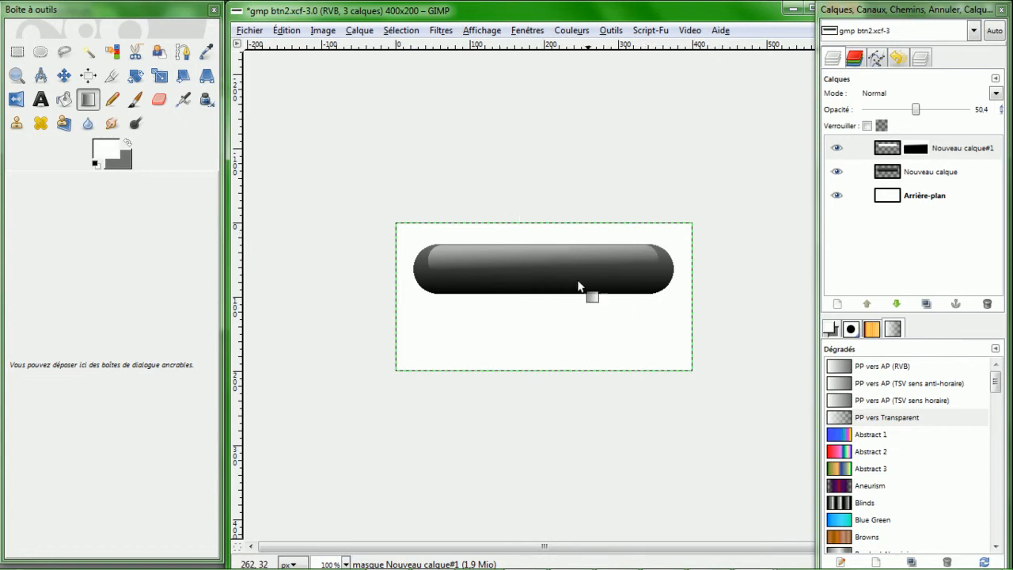
{"action": "key", "text": "ctrl+s"}
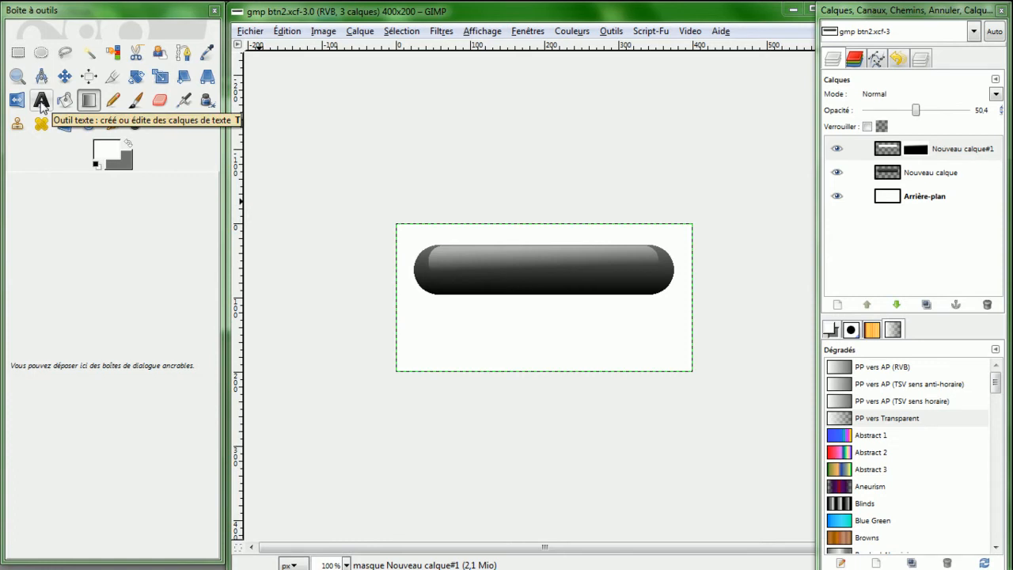
- Activate the Text tool and set its font to Verdana Bold
{"action": "left_click", "coordinate": [42, 101]}
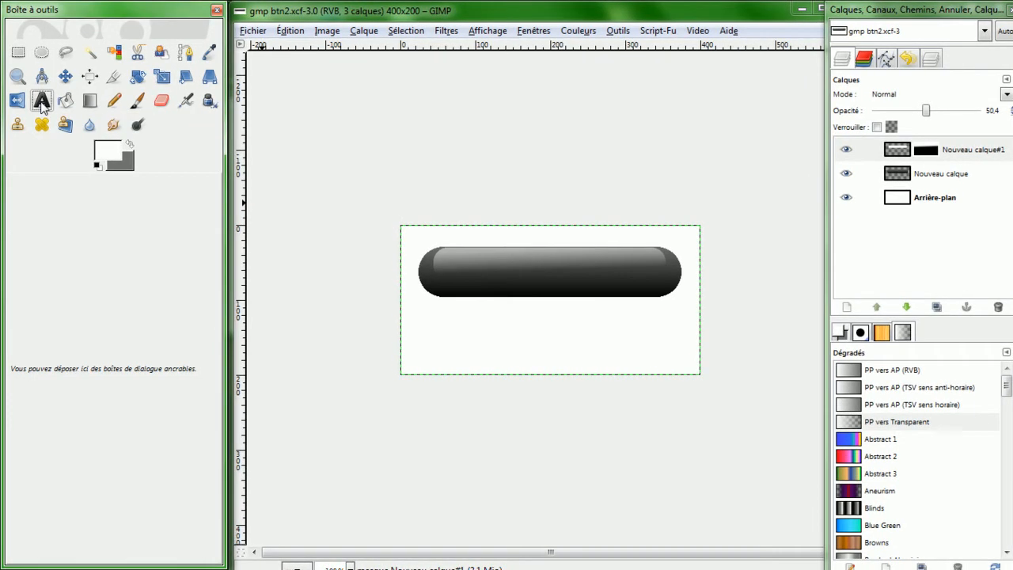
{"action": "double_click", "coordinate": [41, 101]}
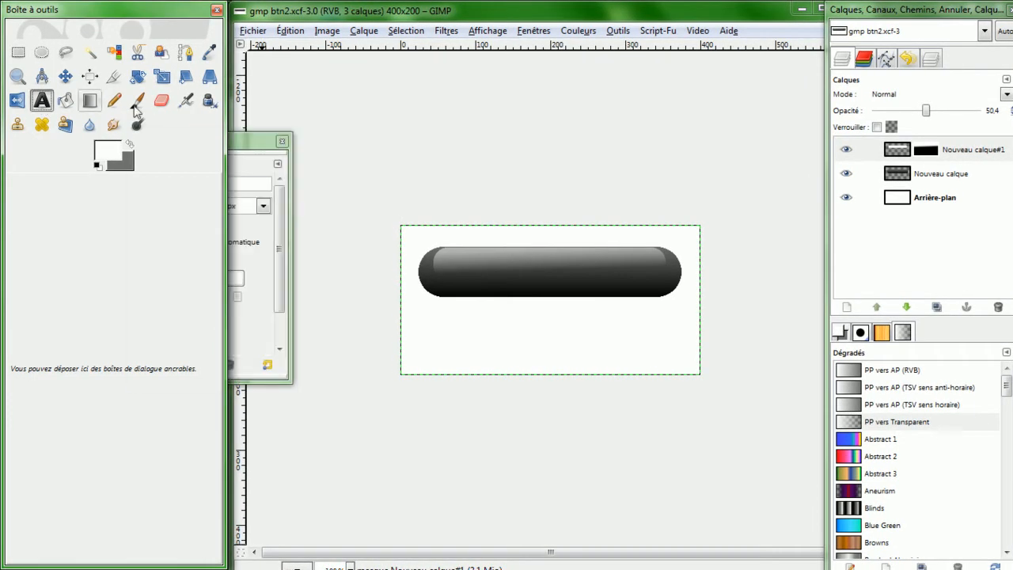
{"action": "left_click", "coordinate": [266, 150]}
{"action": "left_click_drag", "start_coordinate": [266, 150], "coordinate": [391, 229]}
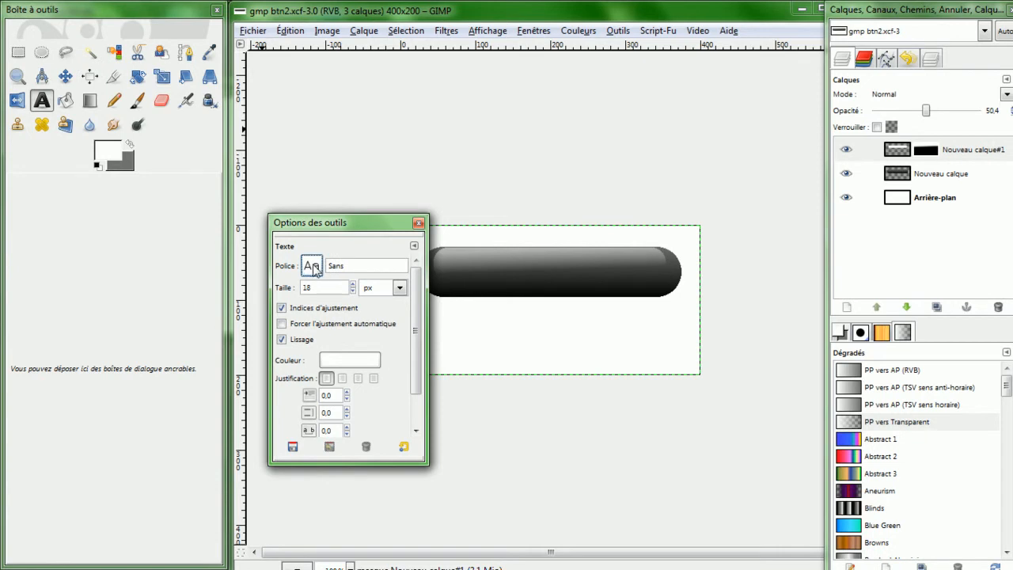
{"action": "left_click", "coordinate": [348, 266]}
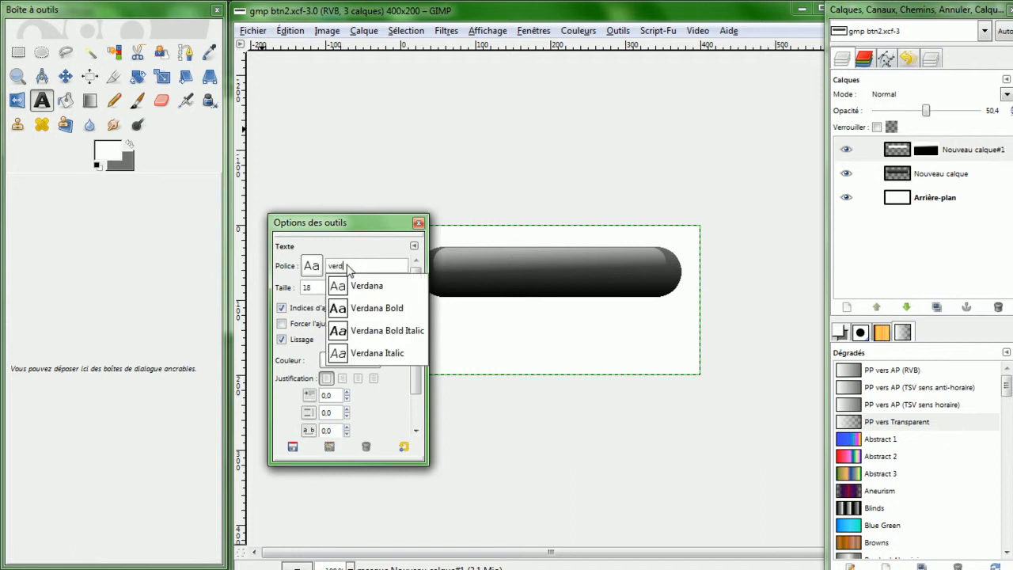
{"action": "left_click", "coordinate": [381, 318]}
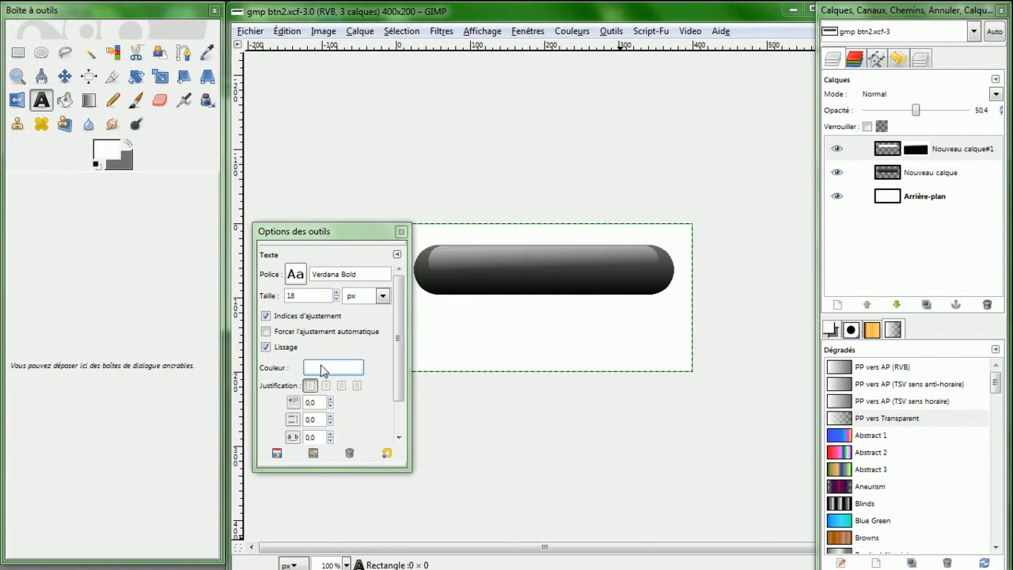
- Add a text layer reading S'INSCRIRE on the button
{"action": "left_click", "coordinate": [455, 267]}
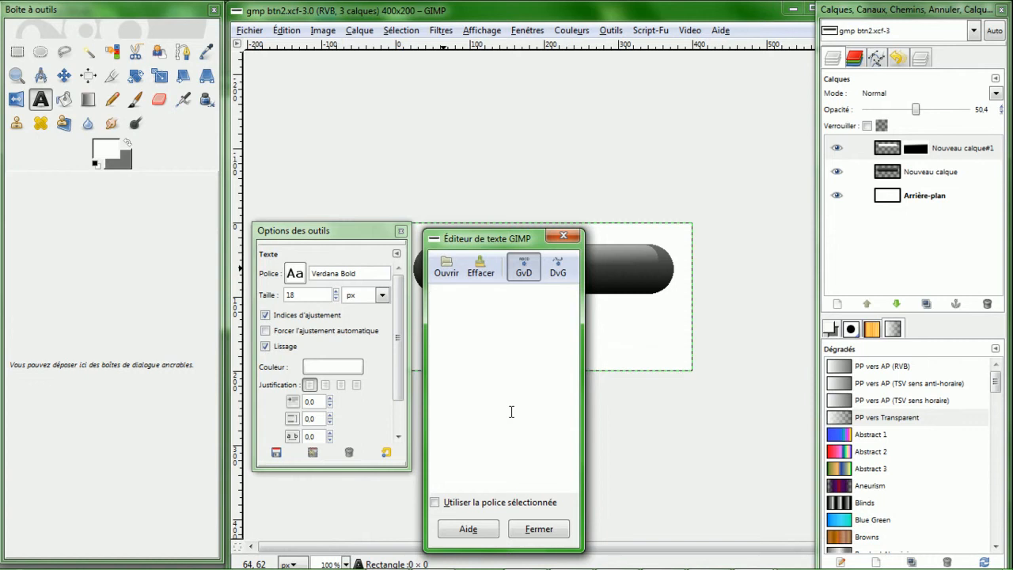
{"action": "type", "text": "S'INSCRIRE"}
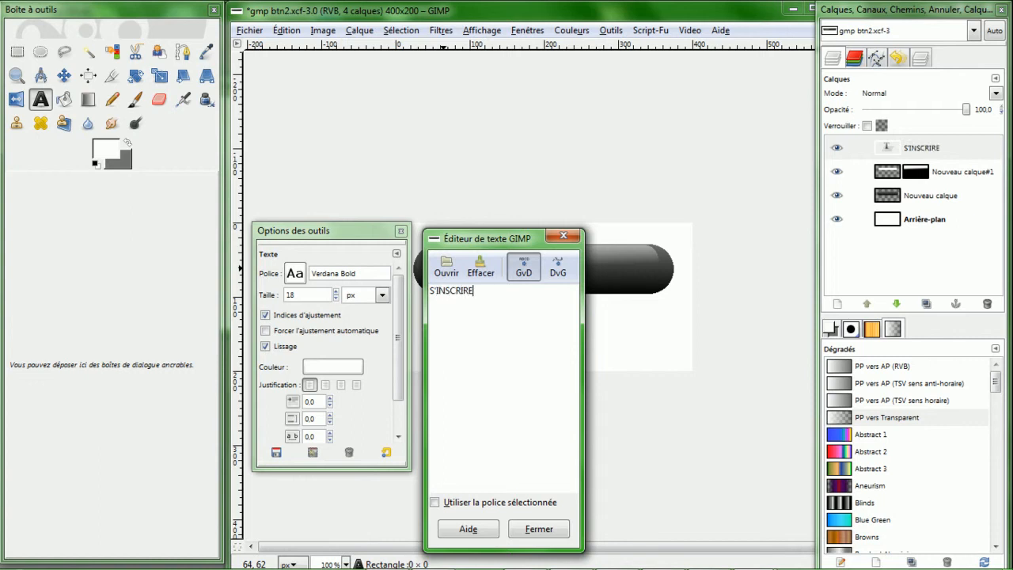
{"action": "left_click", "coordinate": [433, 293]}
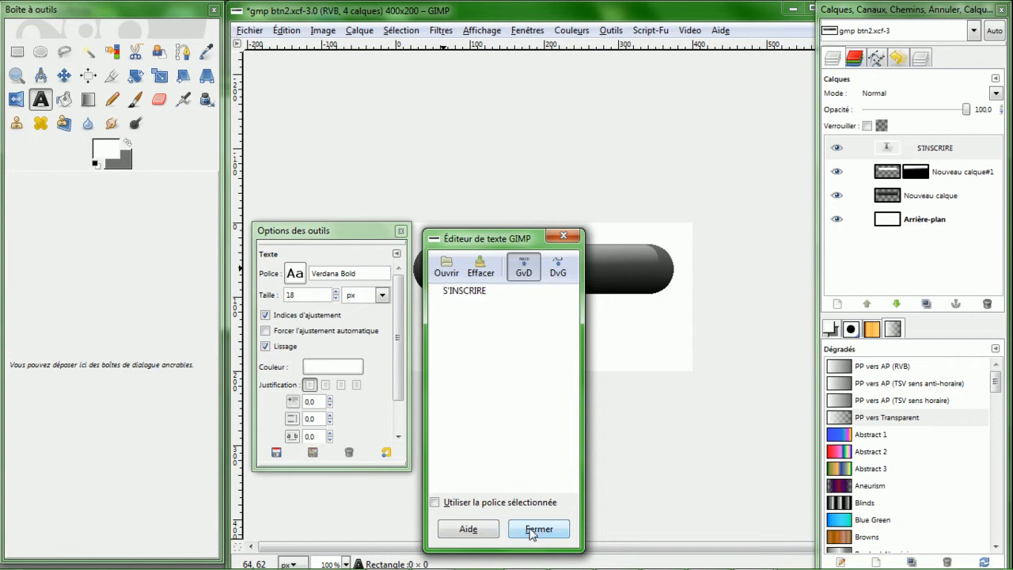
{"action": "left_click_drag", "start_coordinate": [510, 242], "coordinate": [681, 322]}
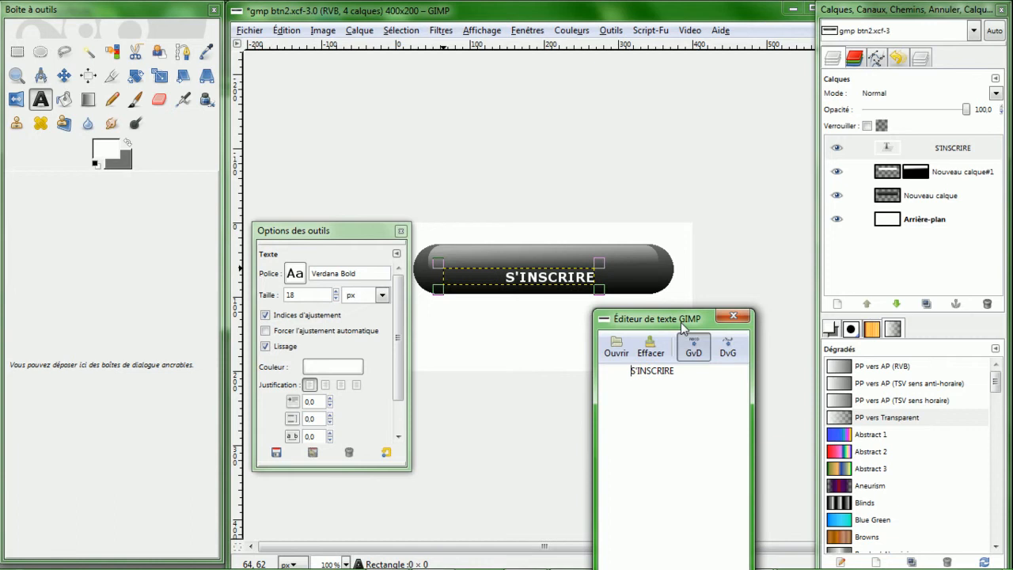
- Delete the leading spaces before S'INSCRIRE
{"action": "key", "text": "BackSpace"}
{"action": "key", "text": "BackSpace"}
{"action": "key", "text": "BackSpace"}
{"action": "key", "text": "BackSpace"}
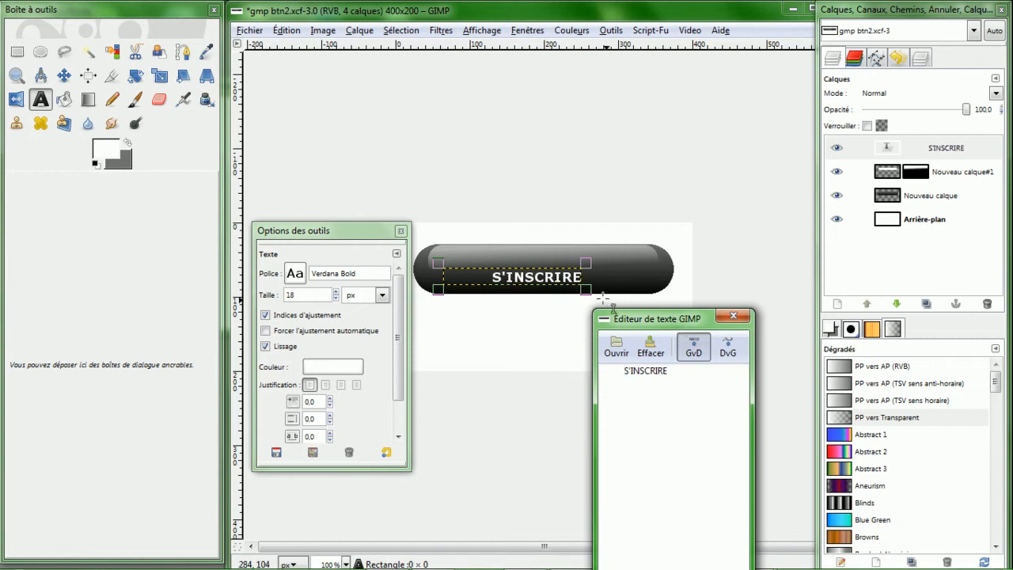
- Enable forced auto-hinting and shift the text slightly upward on the button
{"action": "left_click", "coordinate": [265, 331]}
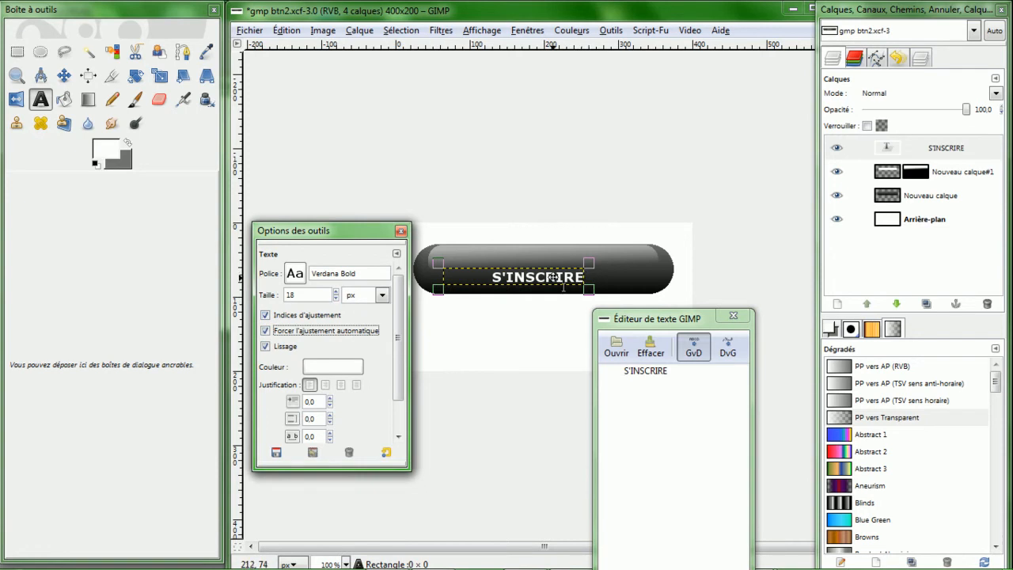
{"action": "mouse_move", "coordinate": [552, 277]}
{"action": "left_mouse_down"}
{"action": "mouse_move", "coordinate": [572, 271]}
{"action": "mouse_move", "coordinate": [499, 274]}
{"action": "mouse_move", "coordinate": [552, 272]}
{"action": "left_mouse_up"}
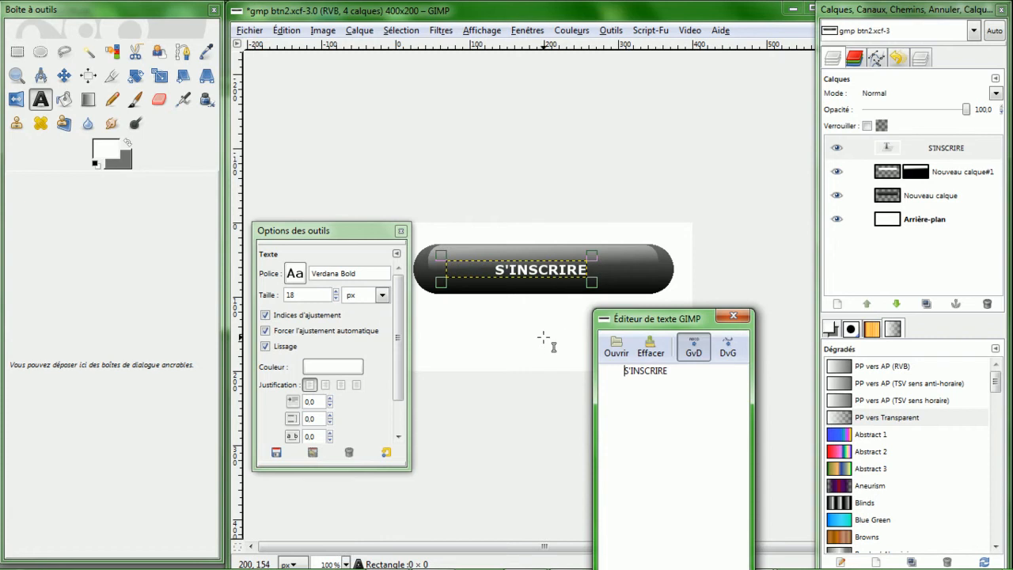
{"action": "left_click_drag", "start_coordinate": [563, 273], "coordinate": [566, 272]}
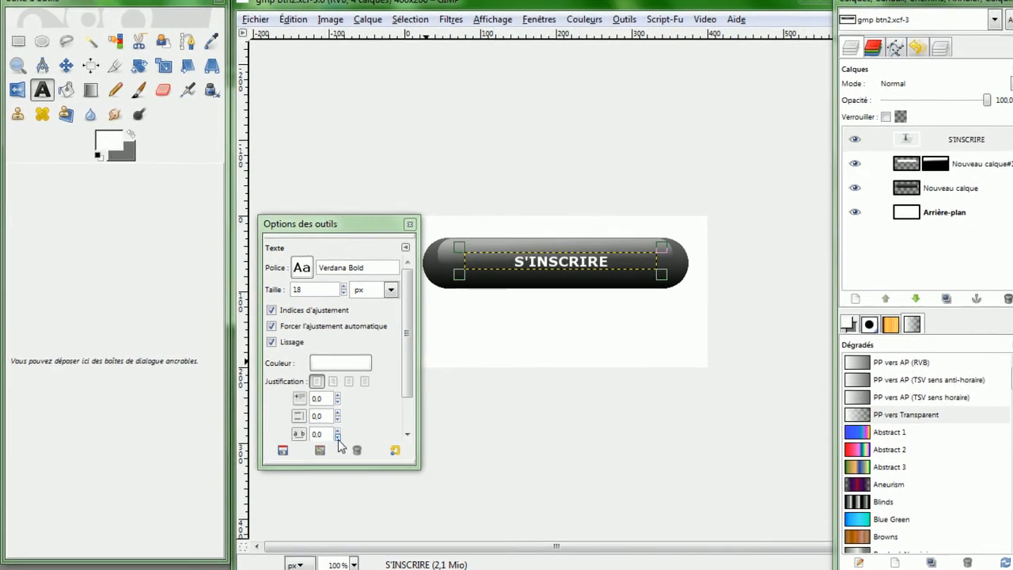
- Set the text's letter spacing to 2.0
{"action": "left_click", "coordinate": [337, 437]}
{"action": "left_click", "coordinate": [337, 437]}
{"action": "left_click", "coordinate": [337, 437]}
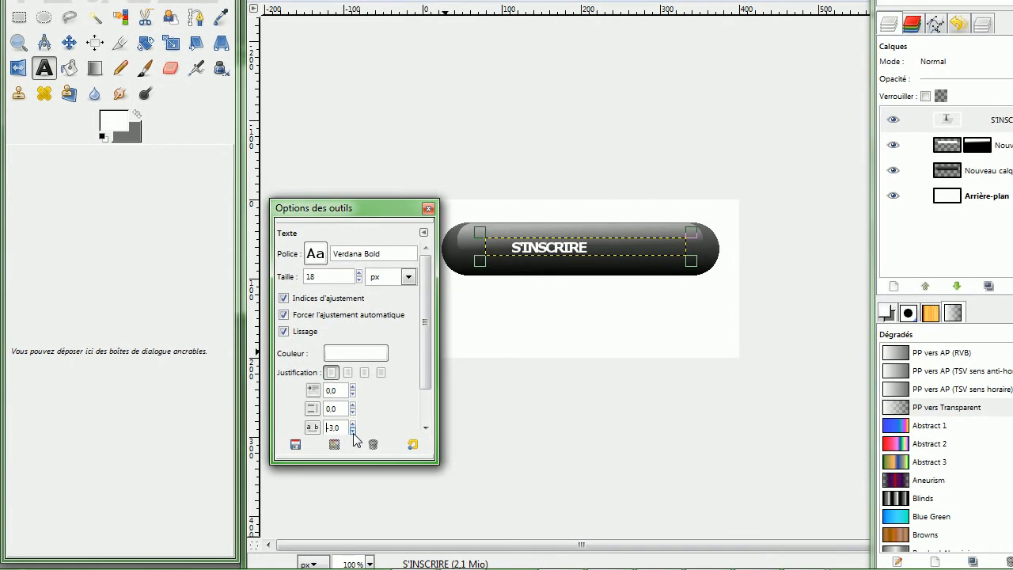
{"action": "left_click", "coordinate": [354, 433]}
{"action": "left_click", "coordinate": [351, 424]}
{"action": "left_click", "coordinate": [352, 424]}
{"action": "left_click", "coordinate": [352, 424]}
{"action": "left_click", "coordinate": [352, 425]}
{"action": "left_click", "coordinate": [353, 432]}
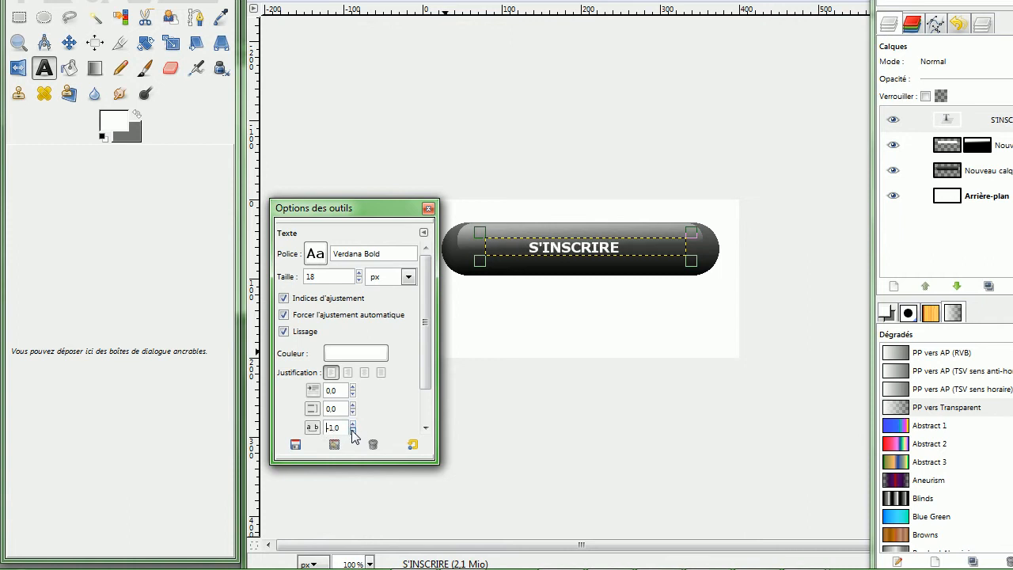
{"action": "left_click", "coordinate": [352, 424]}
{"action": "left_click", "coordinate": [351, 424]}
{"action": "left_click", "coordinate": [352, 424]}
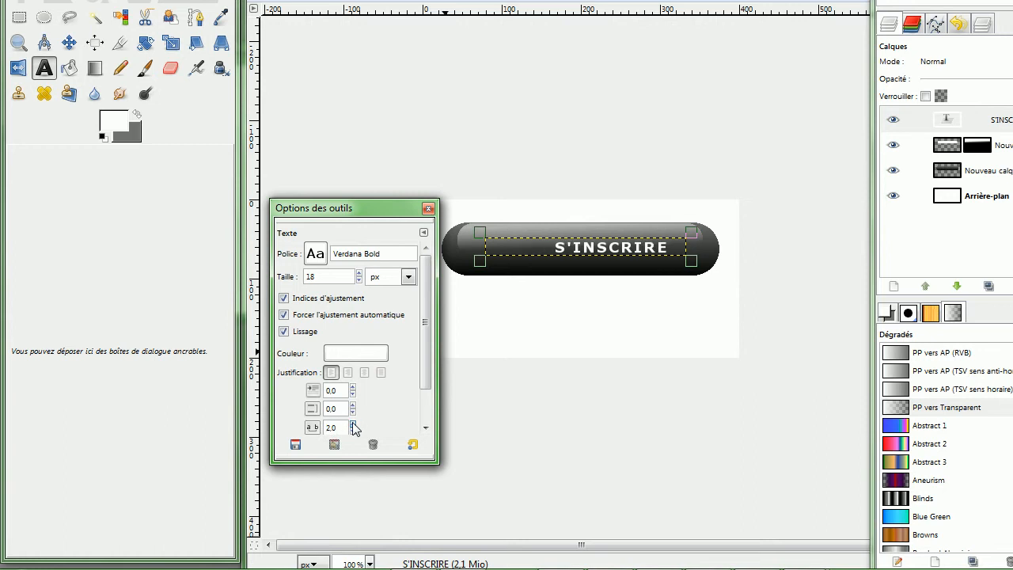
- Set the text's letter spacing to -1.0
{"action": "left_click", "coordinate": [353, 433]}
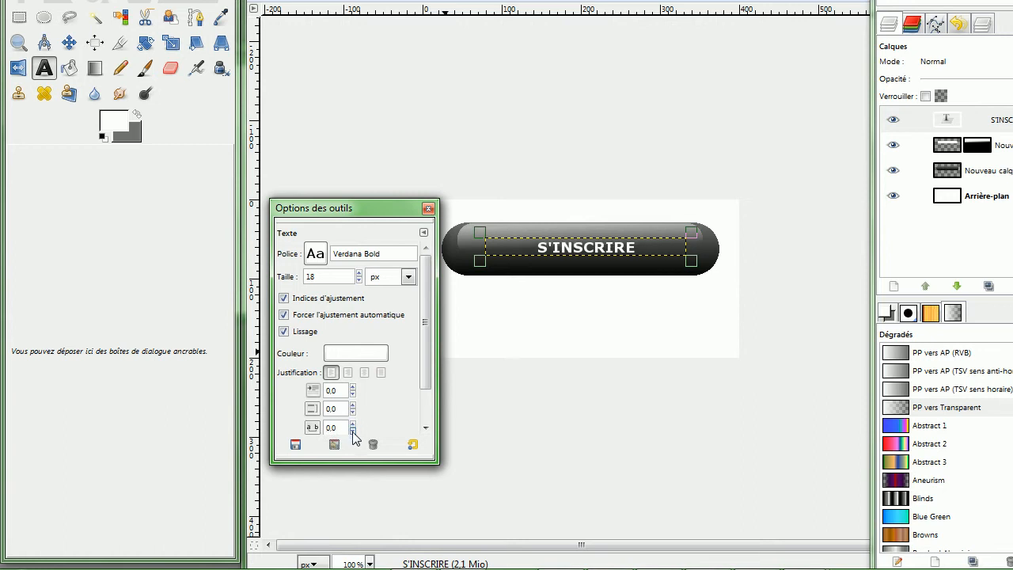
{"action": "left_click", "coordinate": [353, 432]}
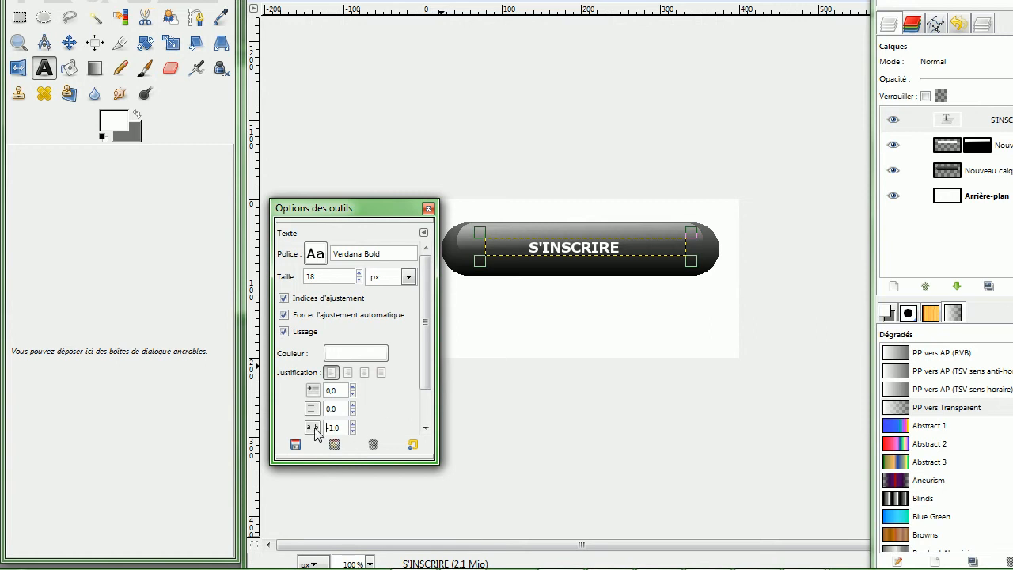
{"action": "left_click", "coordinate": [569, 248]}
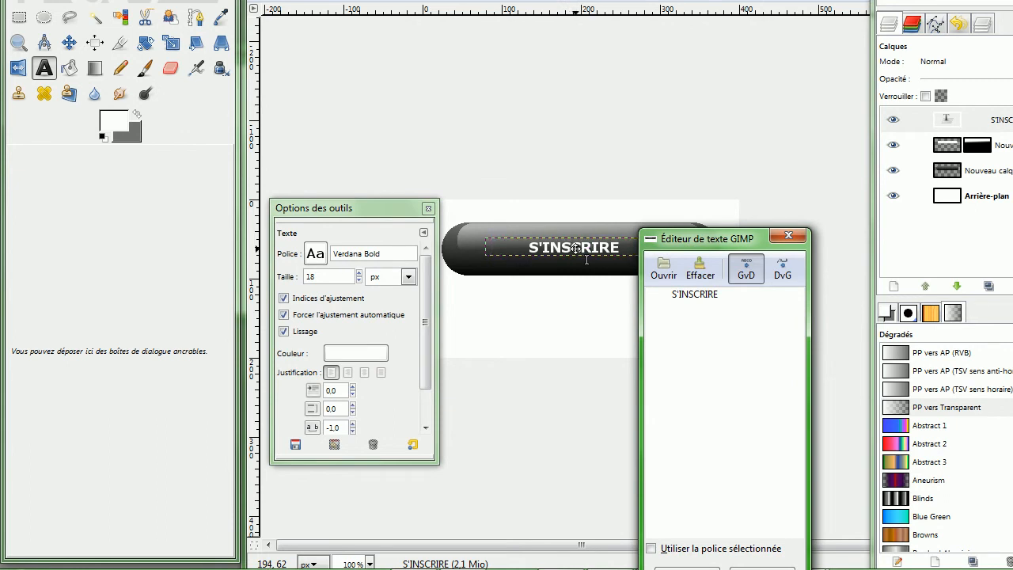
{"action": "left_click_drag", "start_coordinate": [569, 248], "coordinate": [575, 249]}
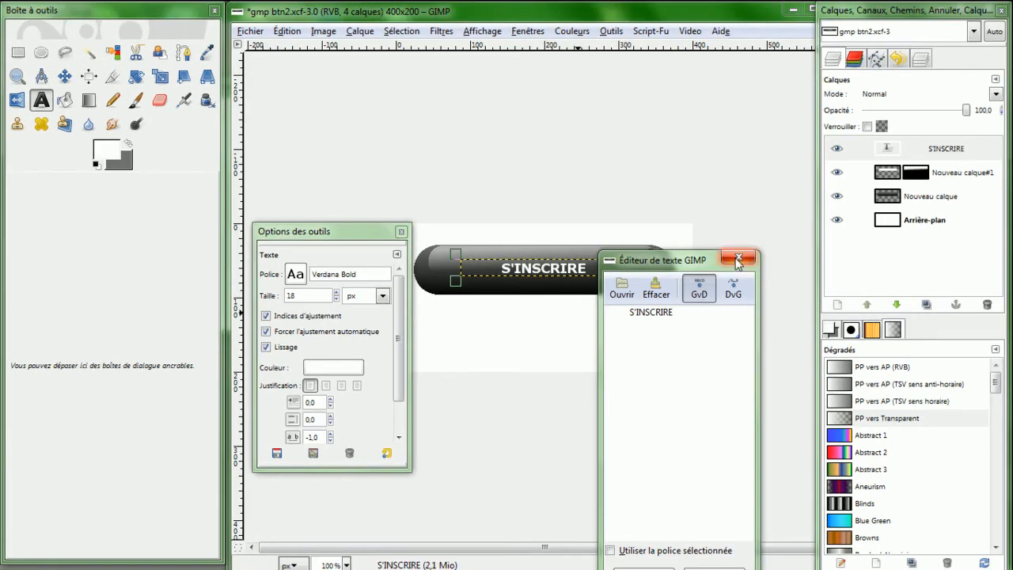
{"action": "left_click", "coordinate": [788, 235]}
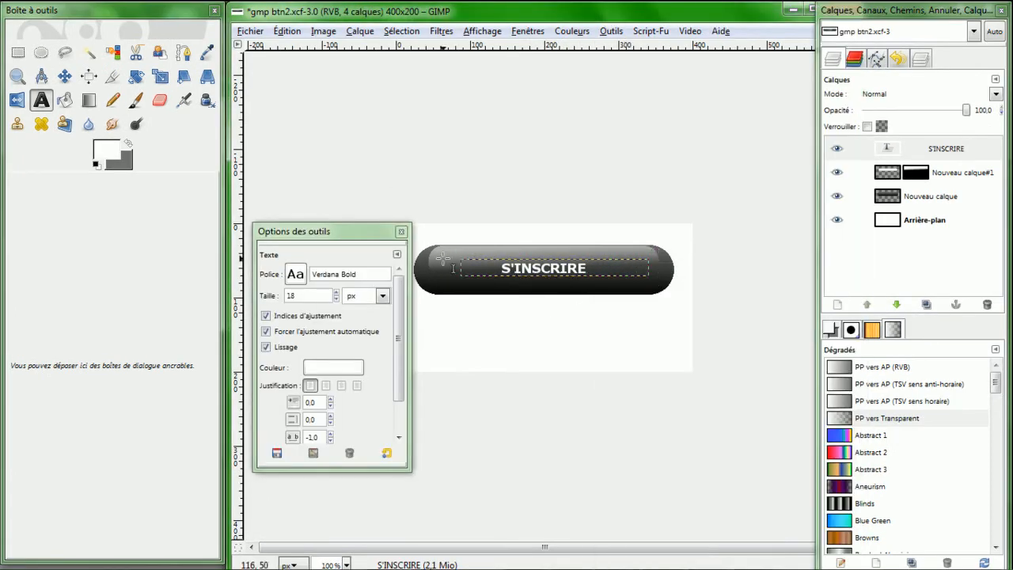
{"action": "left_click", "coordinate": [400, 231]}
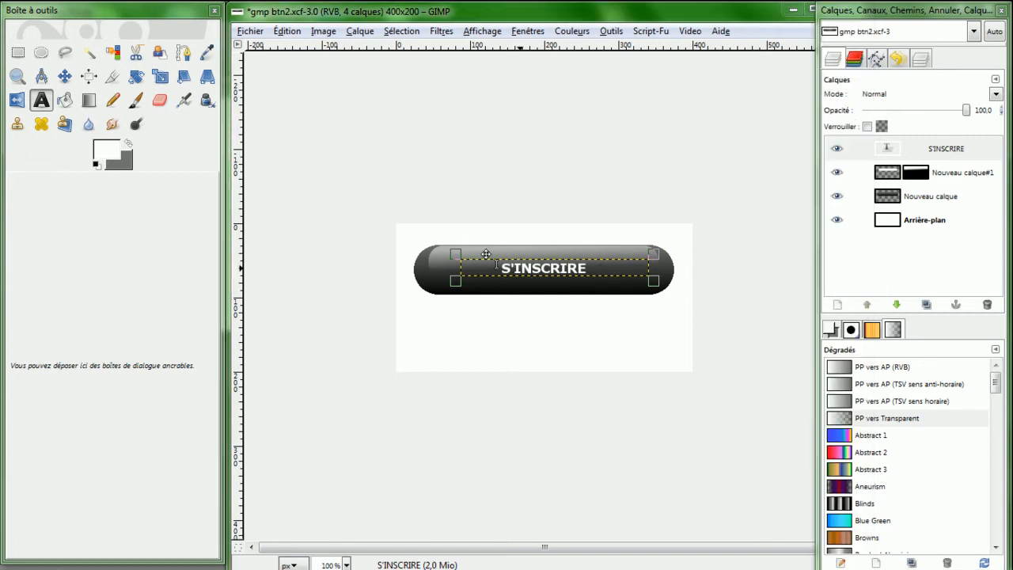
- Add a white drop shadow to the text layer with offsets 0 and 0, blur radius 5 and opacity 80
{"action": "left_click", "coordinate": [441, 31]}
{"action": "mouse_move", "coordinate": [512, 166]}
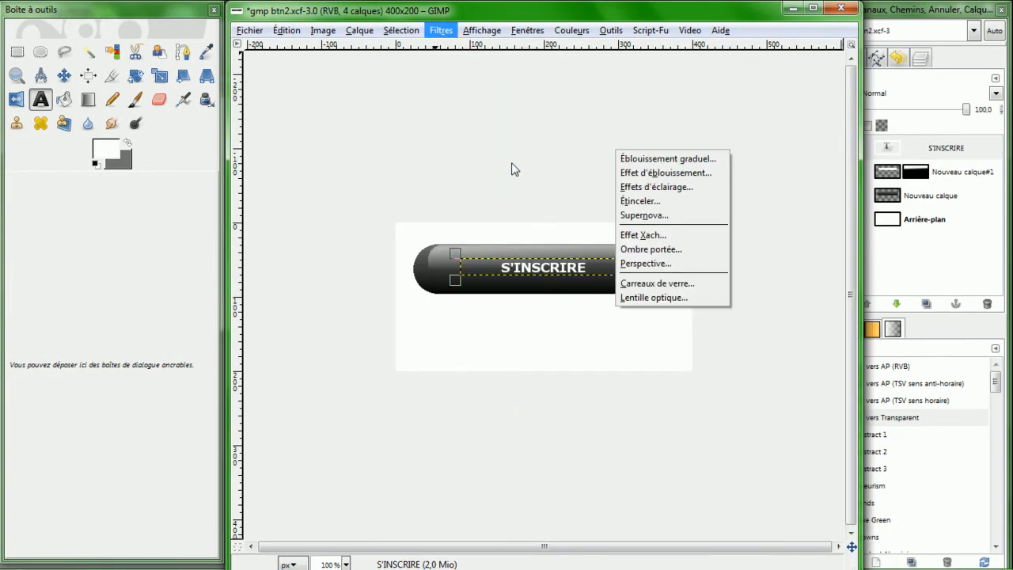
{"action": "left_click", "coordinate": [671, 250]}
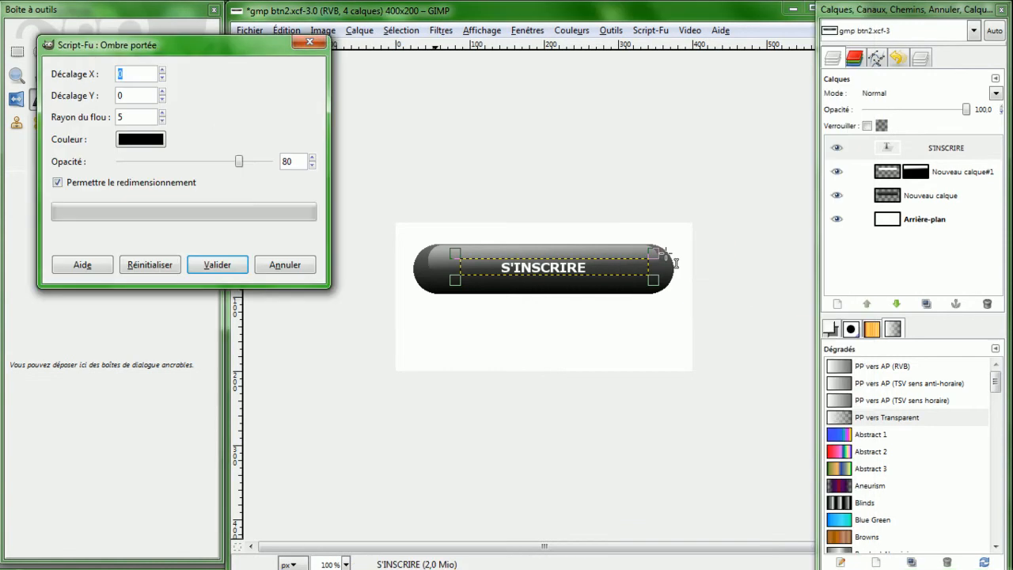
{"action": "left_click_drag", "start_coordinate": [229, 42], "coordinate": [490, 120]}
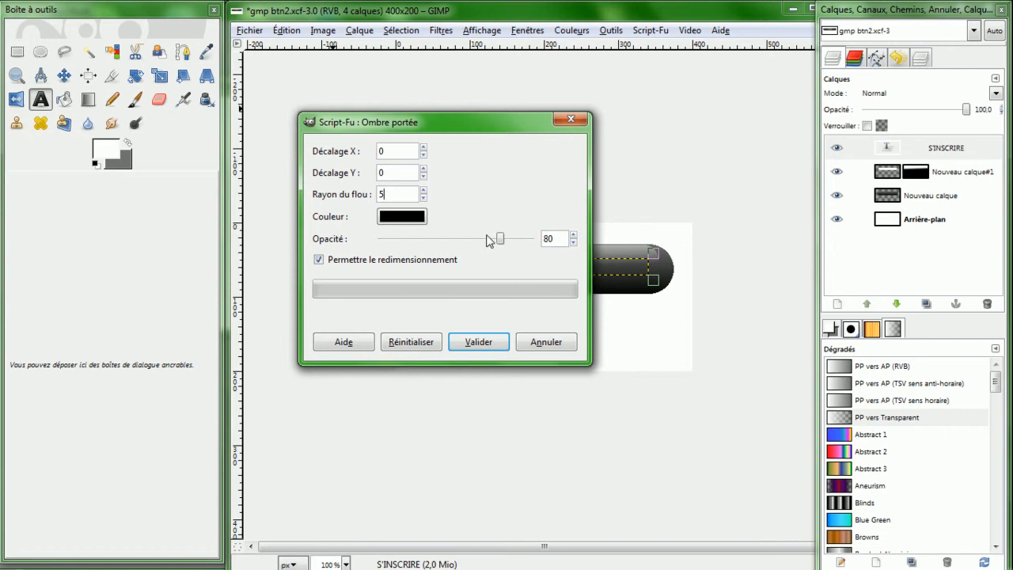
{"action": "left_click", "coordinate": [383, 217]}
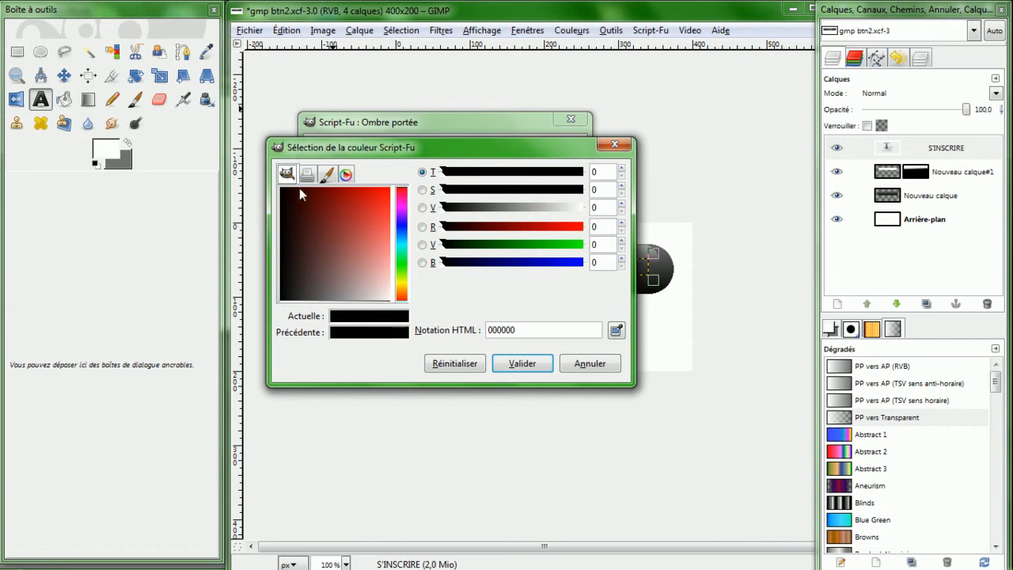
{"action": "left_click_drag", "start_coordinate": [286, 192], "coordinate": [427, 308]}
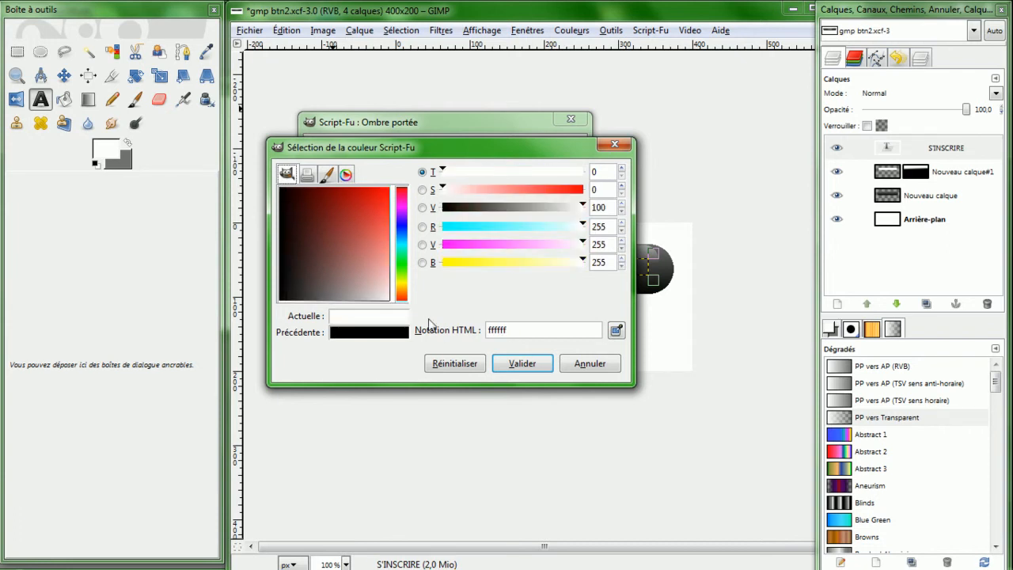
{"action": "left_click", "coordinate": [523, 364]}
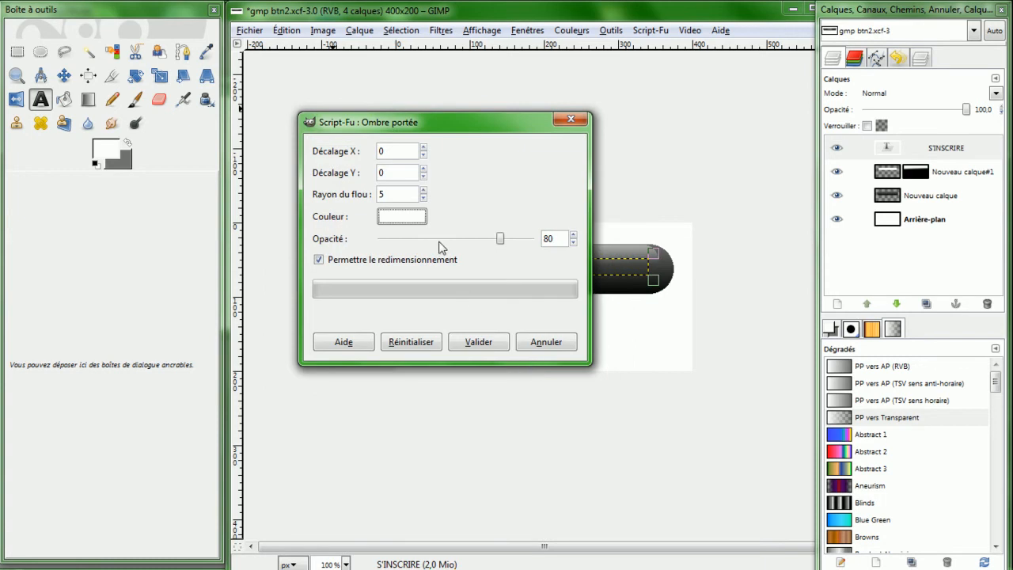
{"action": "left_click", "coordinate": [478, 342]}
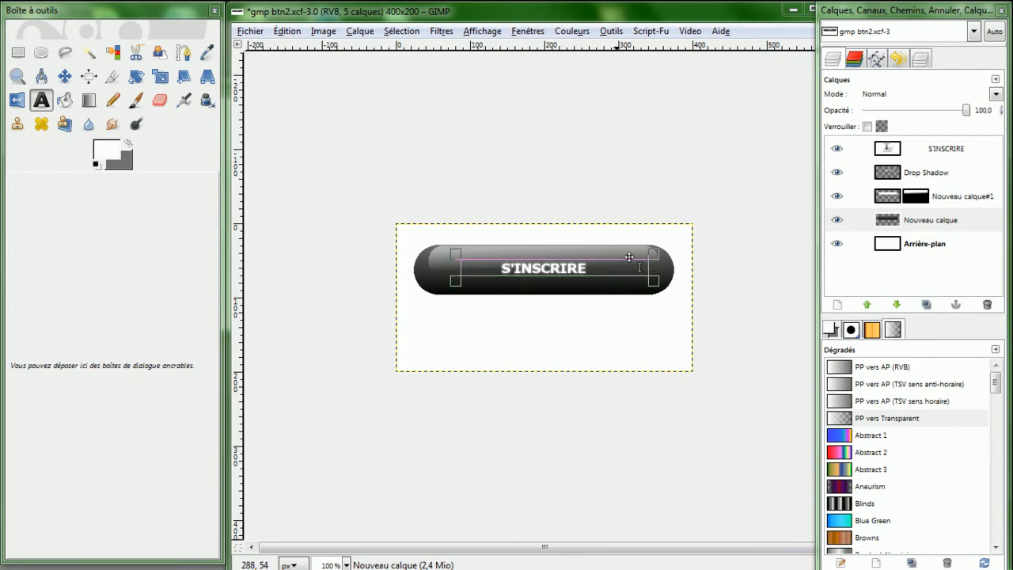
- Add a black drop shadow to the button's base layer with Y offset 10, blur radius 15 and opacity 80
{"action": "left_click", "coordinate": [892, 221]}
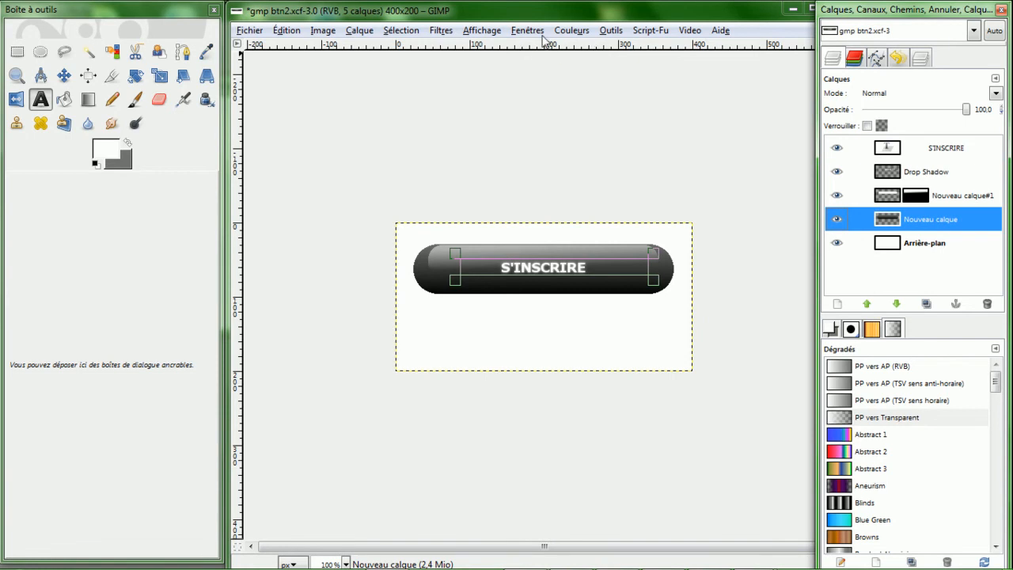
{"action": "left_click", "coordinate": [443, 31]}
{"action": "mouse_move", "coordinate": [482, 30]}
{"action": "mouse_move", "coordinate": [442, 30]}
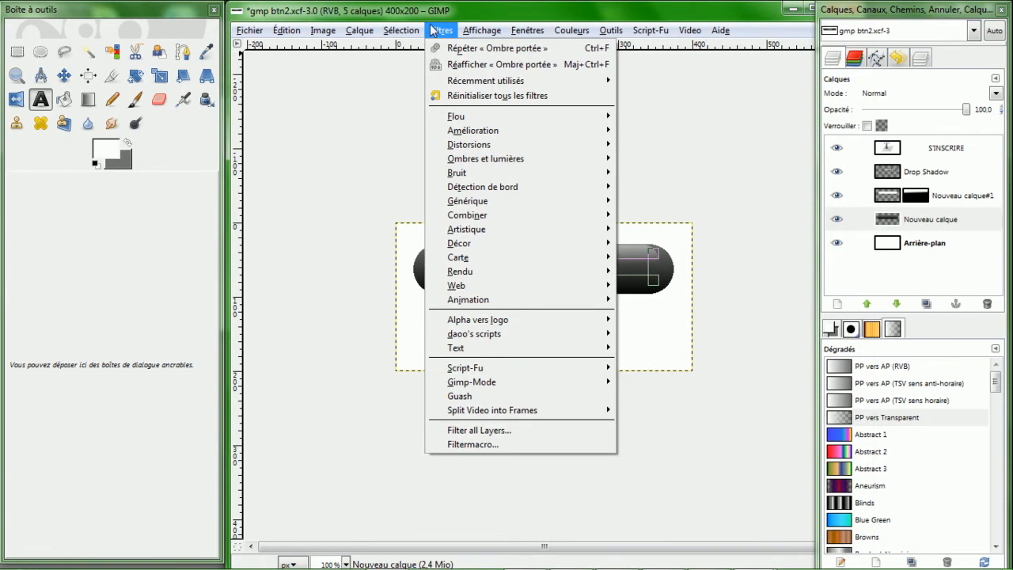
{"action": "left_click", "coordinate": [462, 70]}
{"action": "left_click_drag", "start_coordinate": [304, 107], "coordinate": [516, 106]}
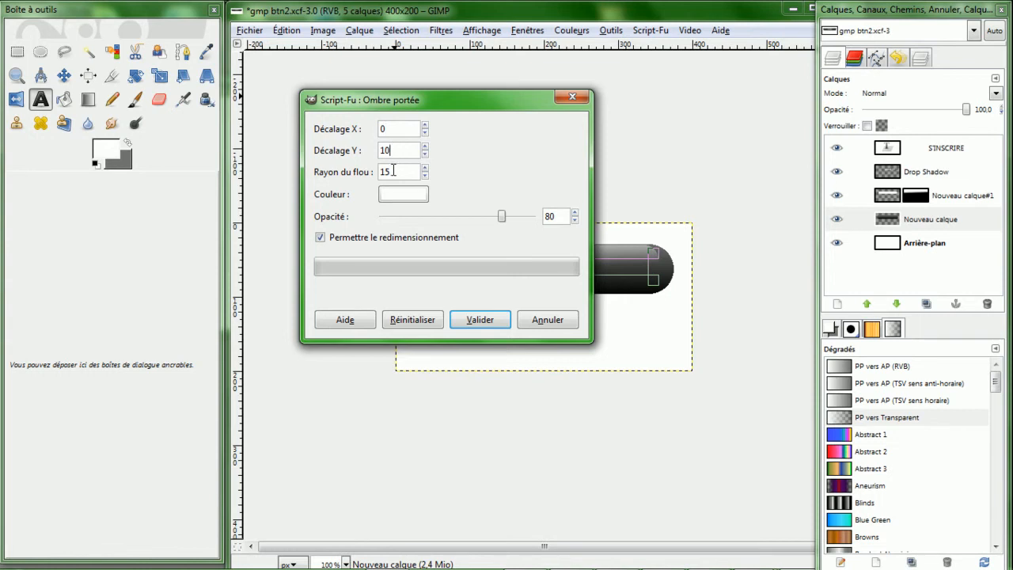
{"action": "type", "text": "10"}
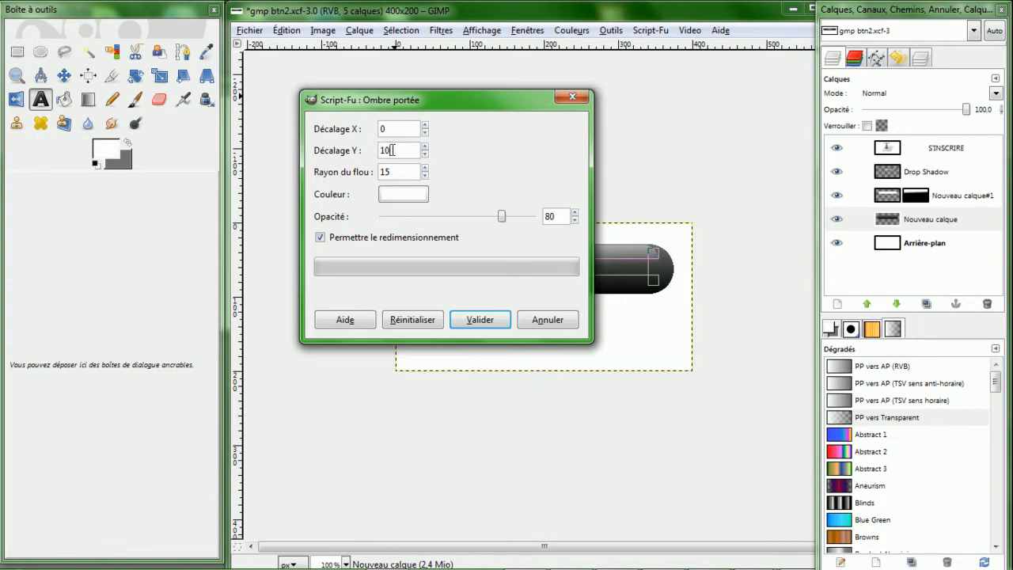
{"action": "left_click", "coordinate": [391, 197]}
{"action": "left_click_drag", "start_coordinate": [388, 273], "coordinate": [259, 143]}
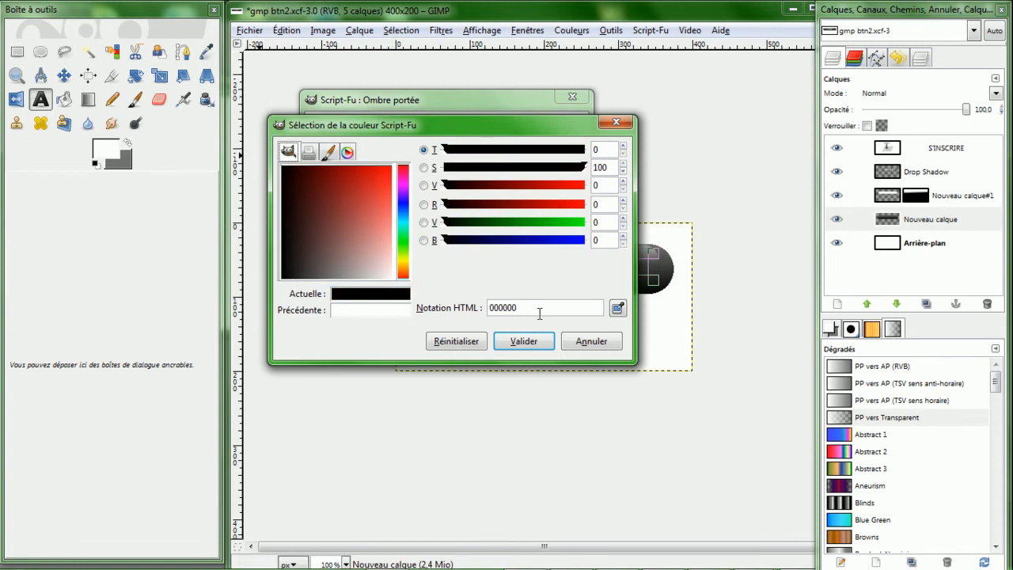
{"action": "left_click", "coordinate": [531, 341]}
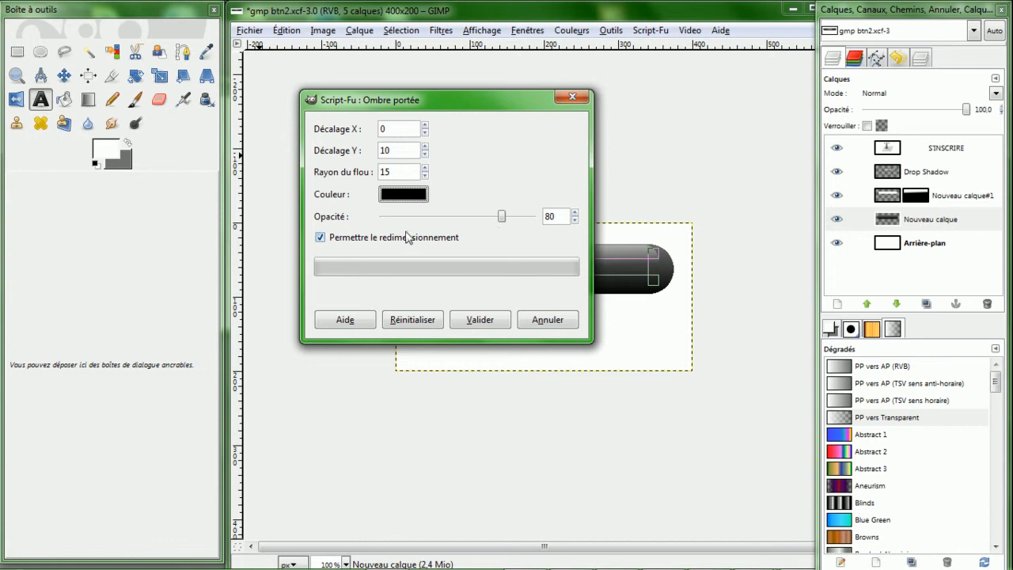
{"action": "left_click", "coordinate": [475, 321]}
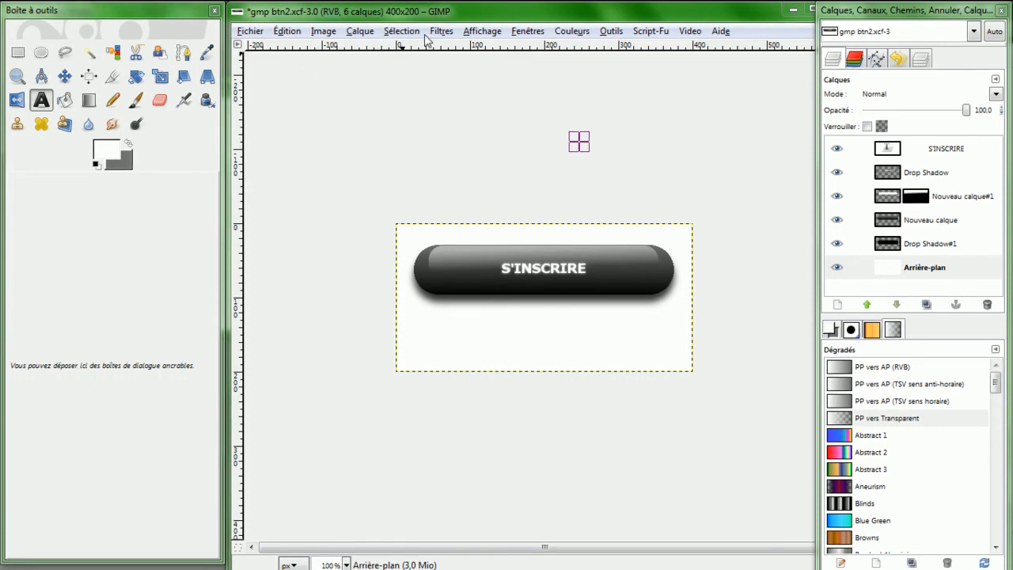
- Make the white background layer transparent using Color to Alpha
{"action": "left_click", "coordinate": [898, 267]}
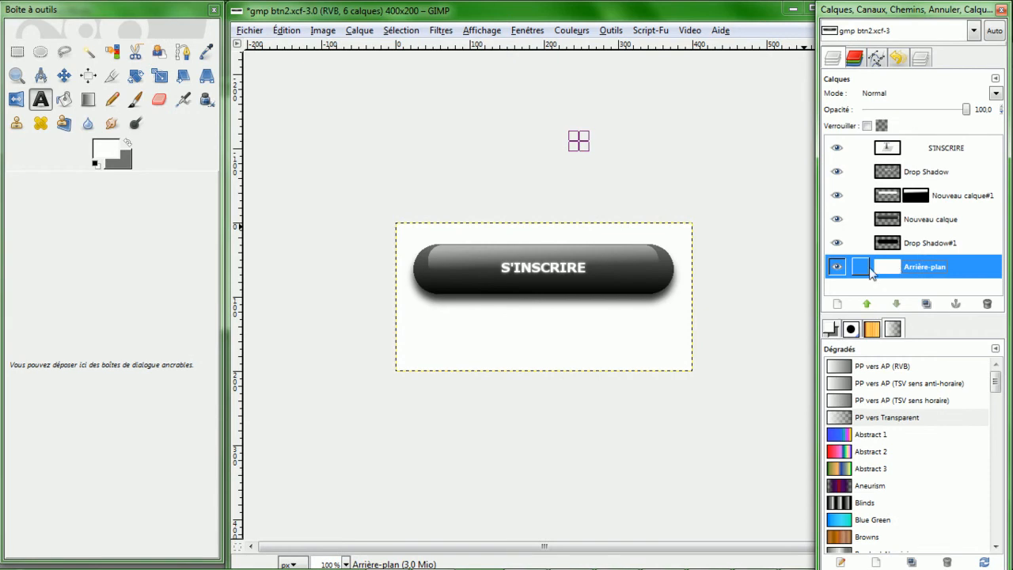
{"action": "left_click", "coordinate": [573, 31]}
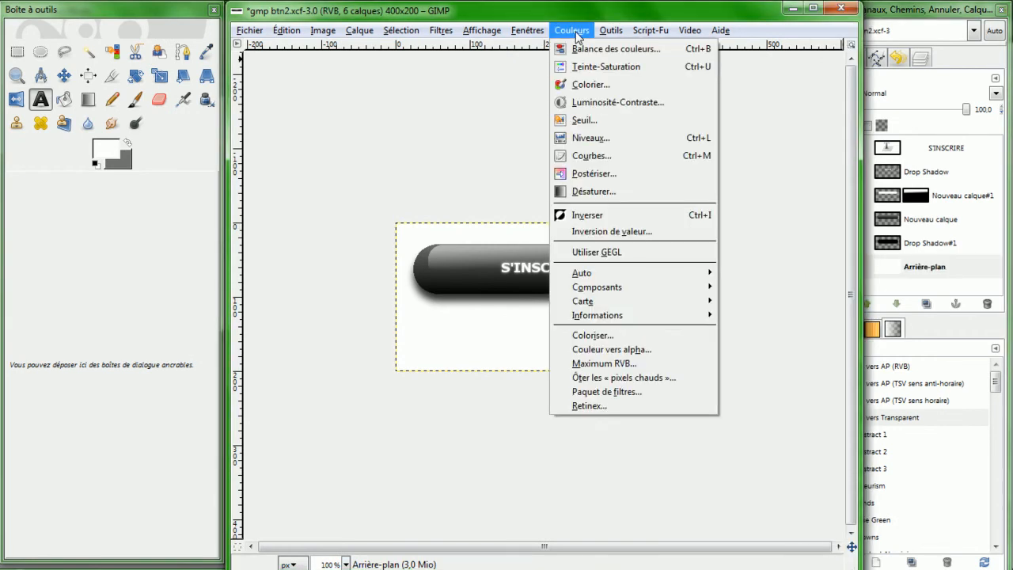
{"action": "left_click", "coordinate": [590, 349]}
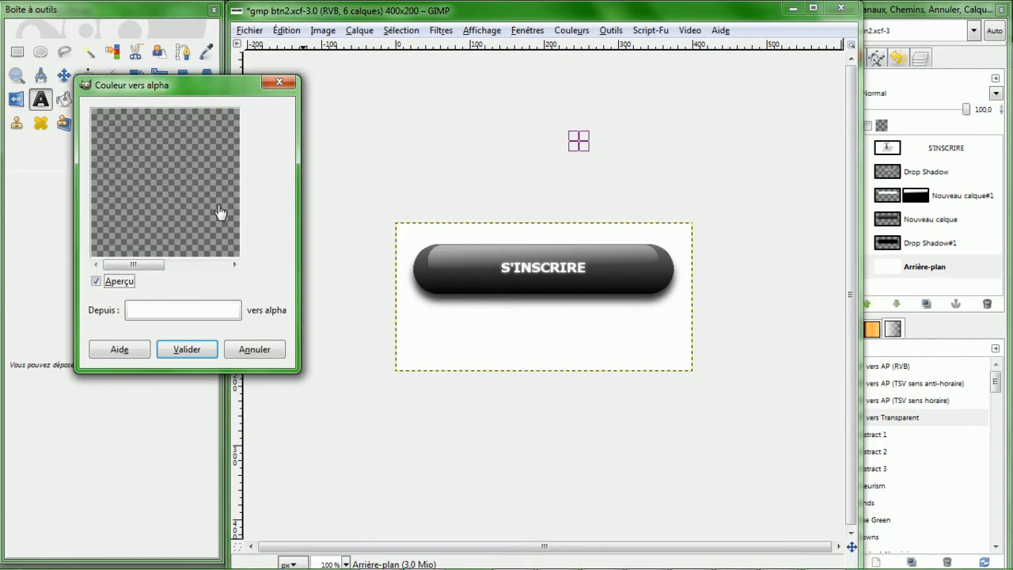
{"action": "left_click", "coordinate": [187, 349]}
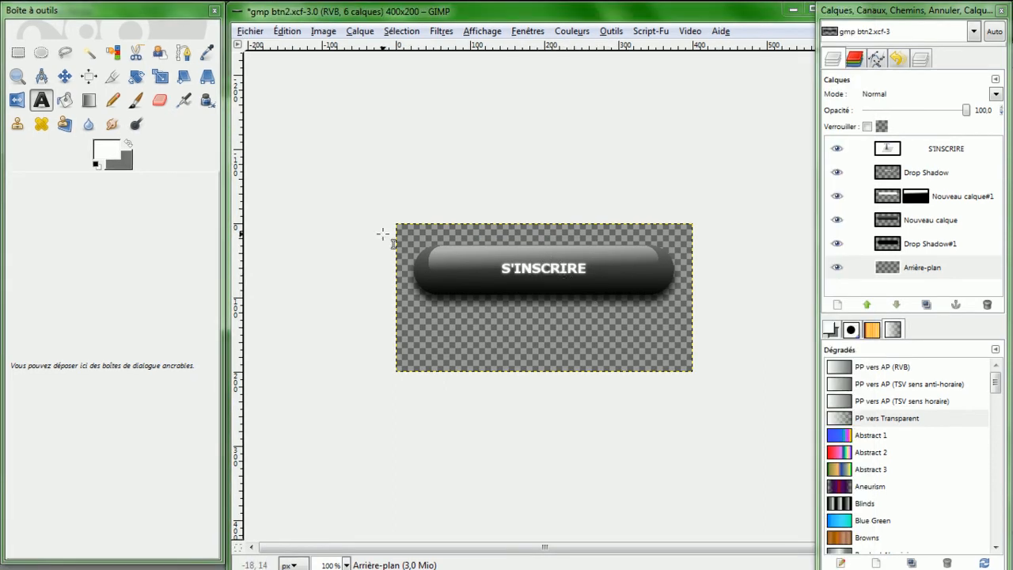
- Crop the image tightly around the button and its shadow, about 354 × 83 pixels
{"action": "left_click", "coordinate": [112, 76]}
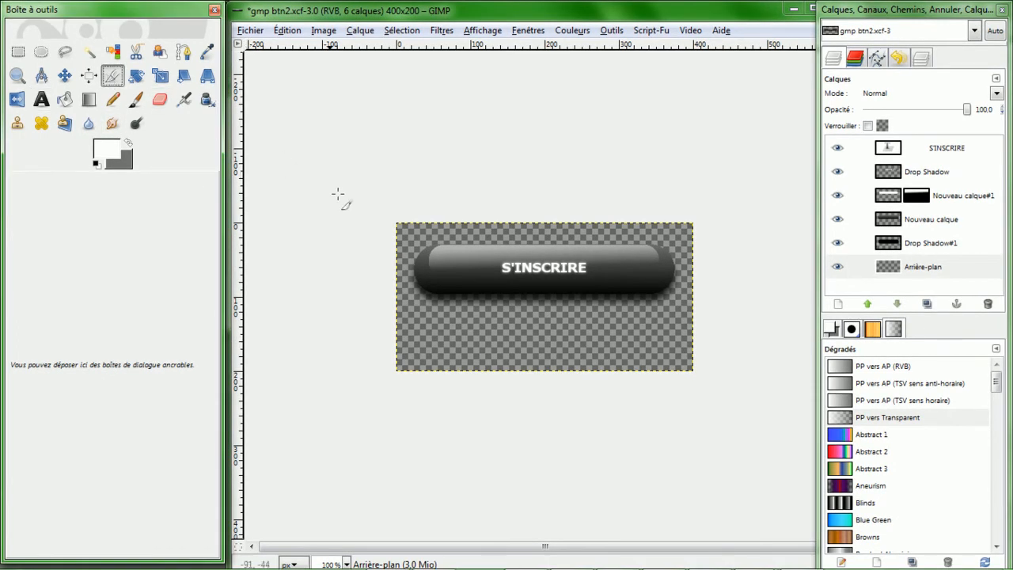
{"action": "left_click_drag", "start_coordinate": [418, 244], "coordinate": [676, 302]}
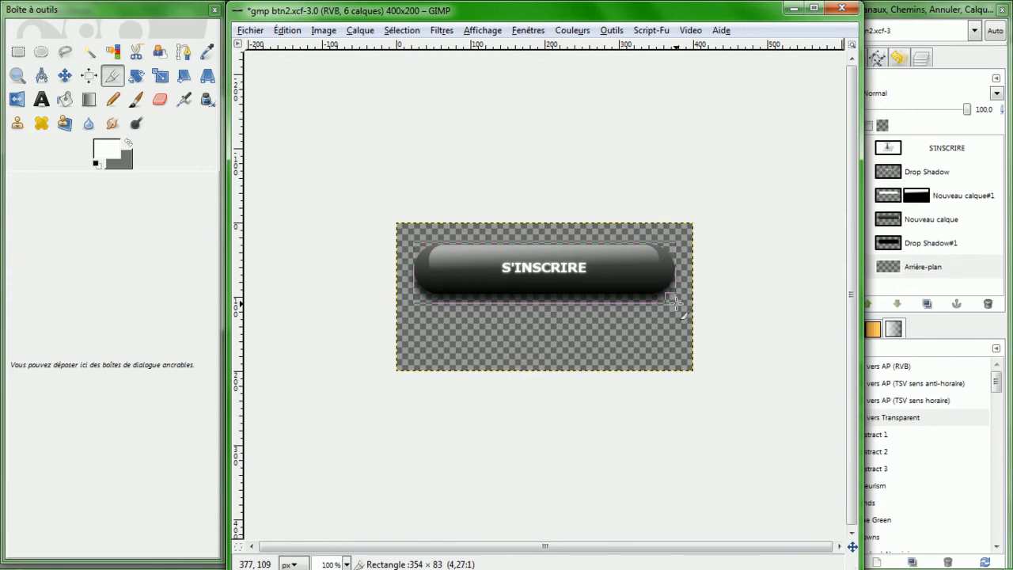
{"action": "left_click_drag", "start_coordinate": [675, 301], "coordinate": [674, 302]}
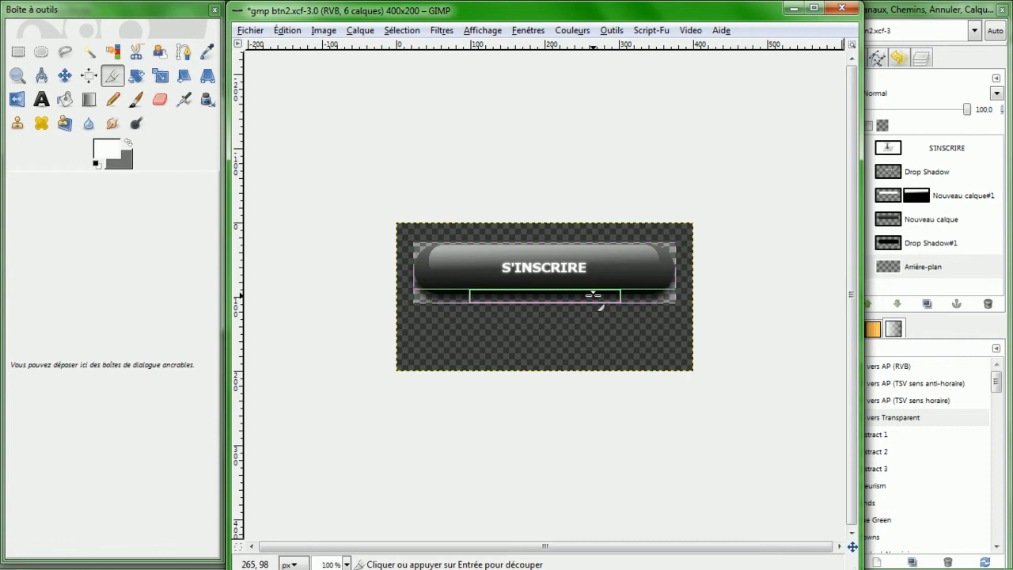
{"action": "left_click", "coordinate": [593, 294]}
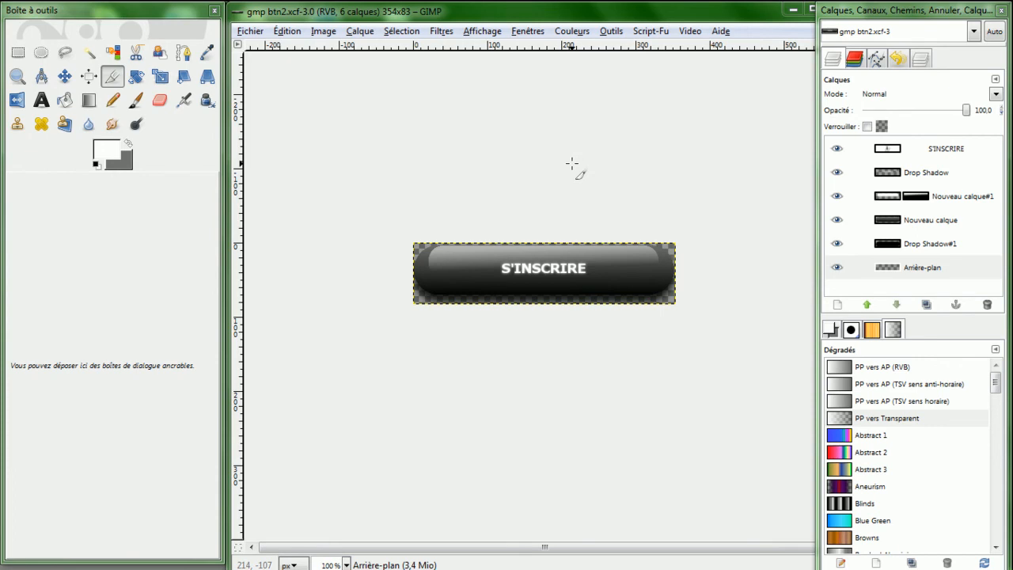
- Save the image as bouton inscription.xcf in the Bureau folder
{"action": "left_click", "coordinate": [239, 33]}
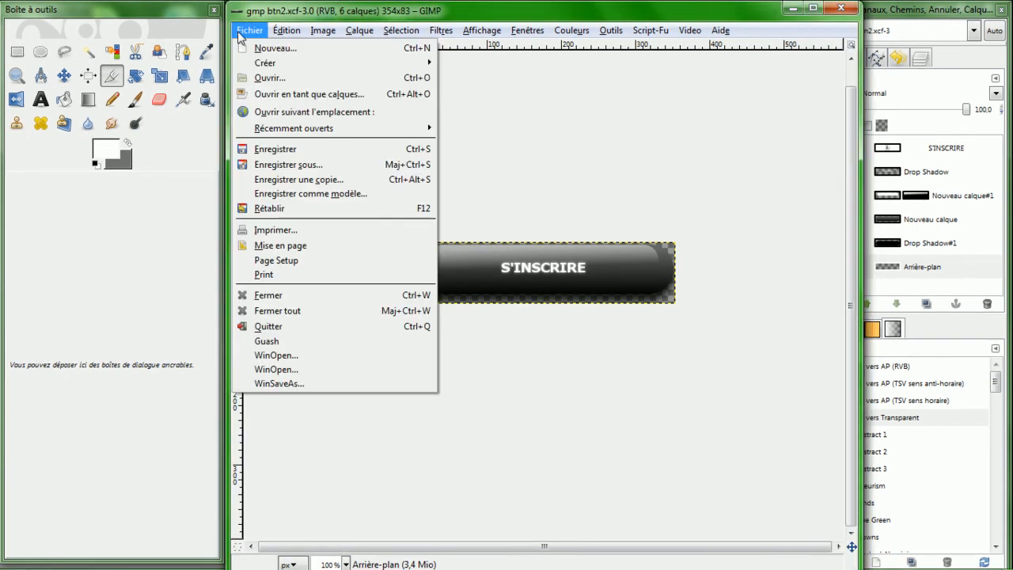
{"action": "left_click", "coordinate": [279, 167]}
{"action": "left_click", "coordinate": [551, 261]}
{"action": "type", "text": "bouton inscription.xcf"}
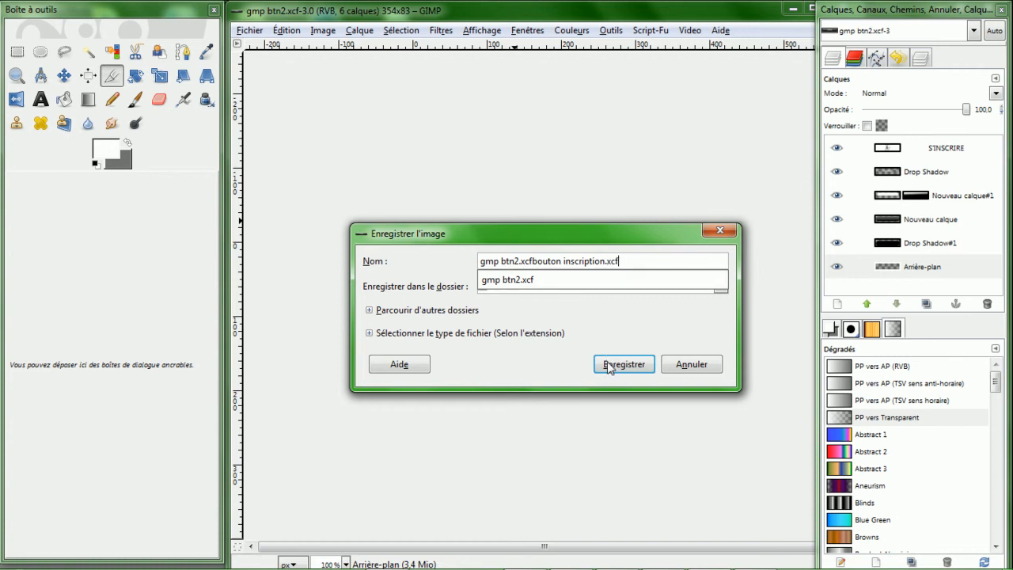
{"action": "left_click", "coordinate": [513, 262]}
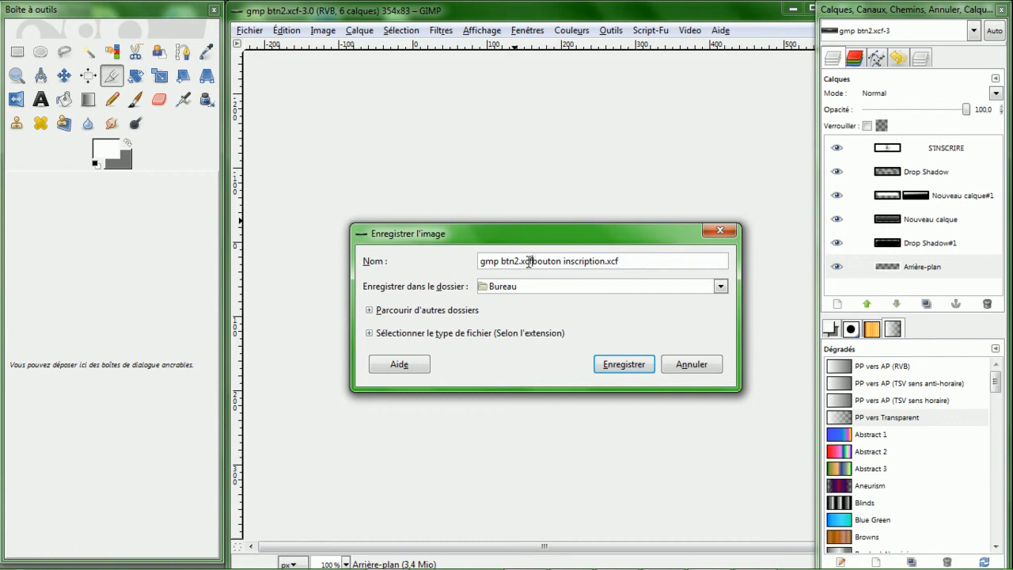
{"action": "left_click_drag", "start_coordinate": [533, 263], "coordinate": [471, 271]}
{"action": "key", "text": "BackSpace"}
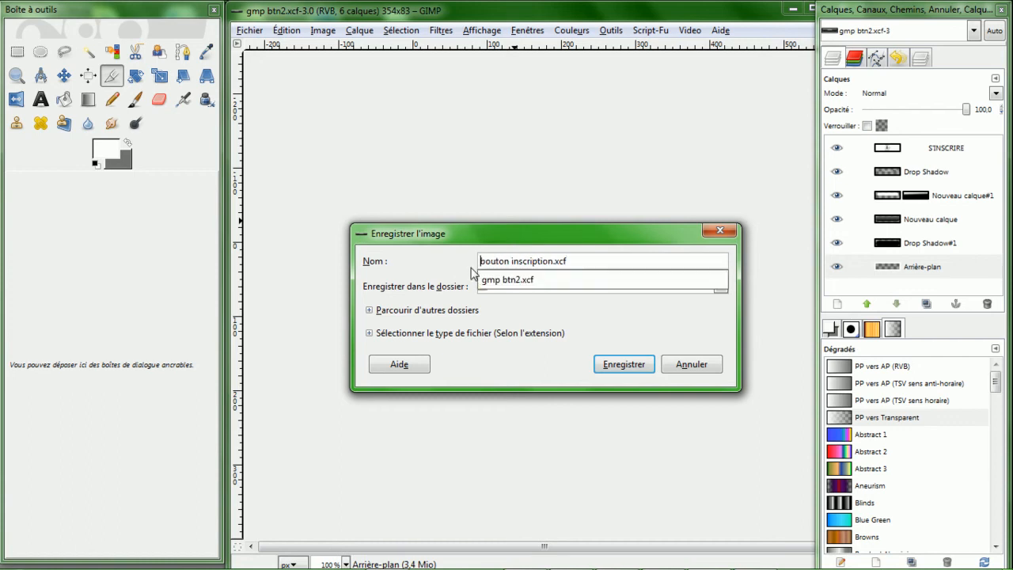
{"action": "left_click", "coordinate": [586, 264]}
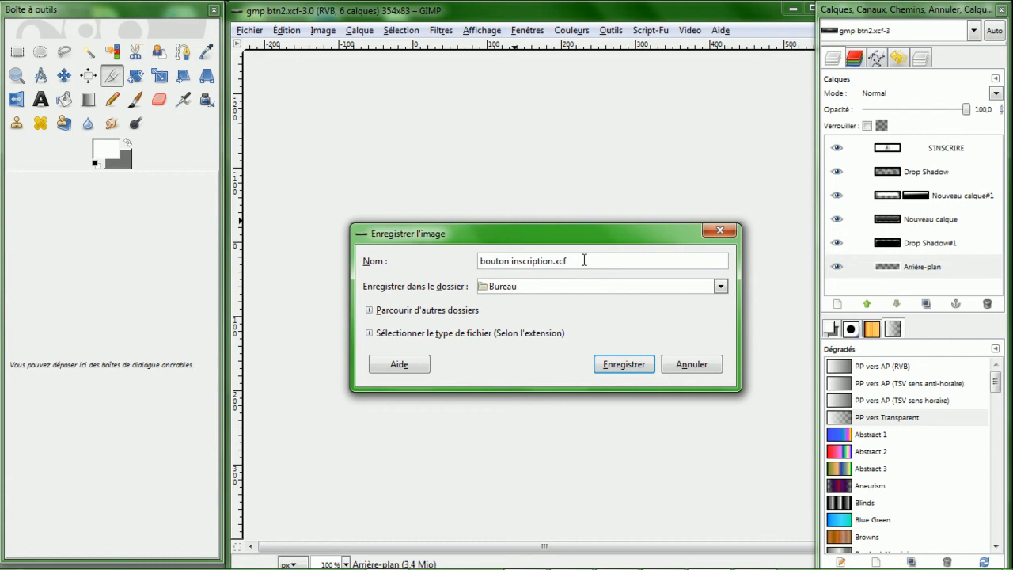
{"action": "left_click", "coordinate": [621, 372]}
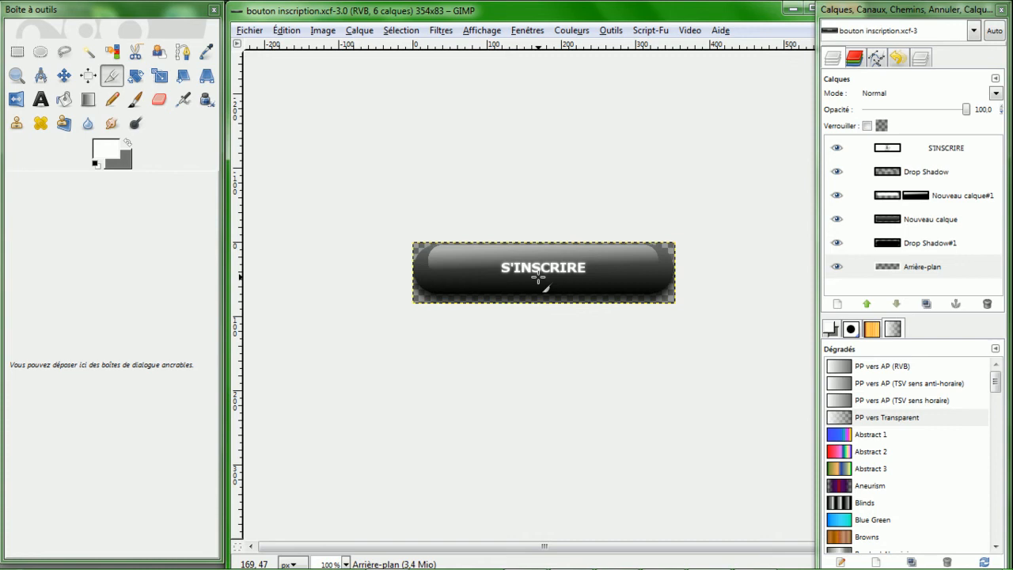
- Hide the S'INSCRIRE text layer
{"action": "left_click", "coordinate": [837, 148]}
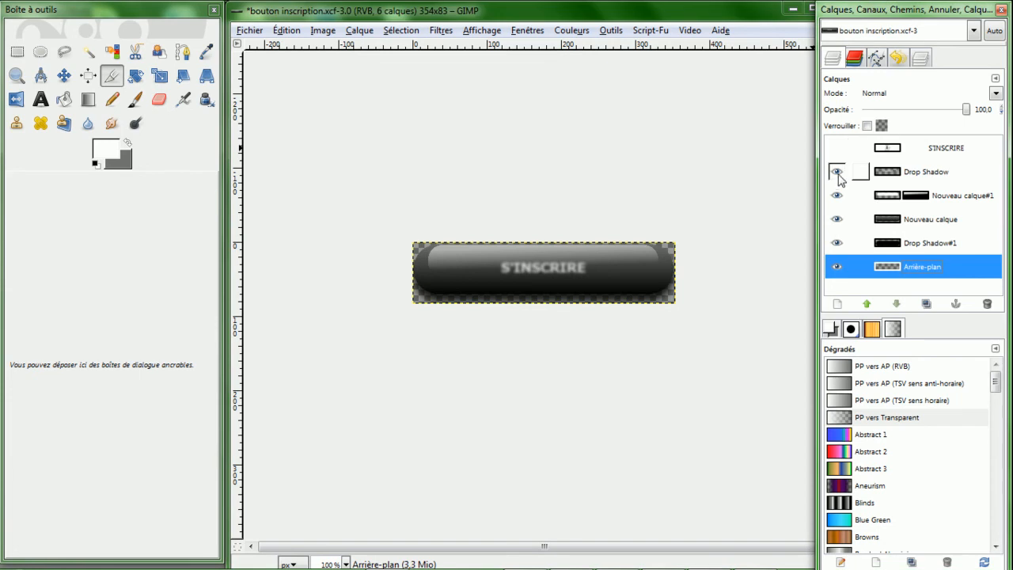
- Toggle the Drop Shadow and Nouveau calque#1 layers off and back on, and make the S'INSCRIRE text layer visible again
{"action": "left_click", "coordinate": [837, 172]}
{"action": "left_click", "coordinate": [836, 195]}
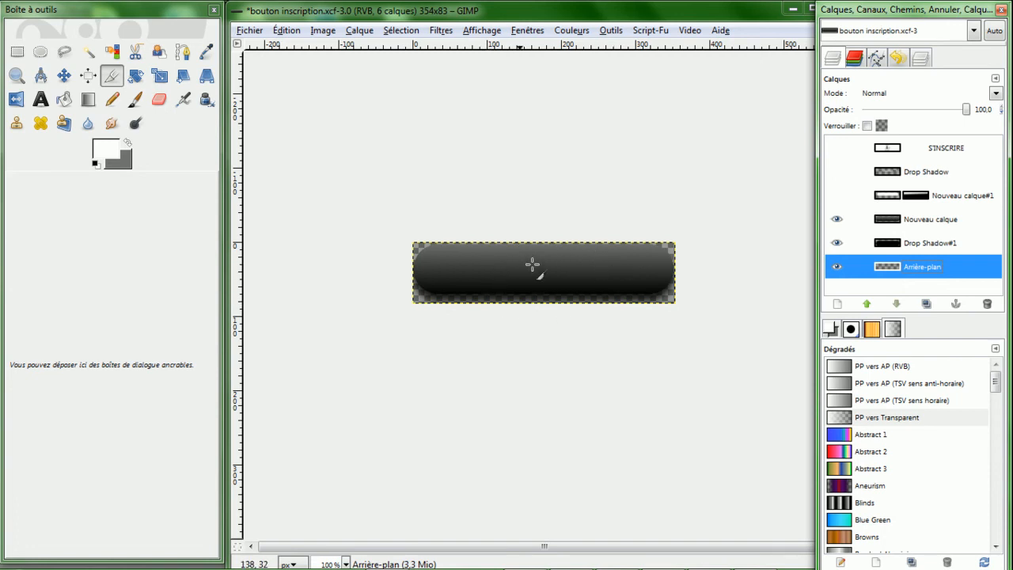
{"action": "left_click", "coordinate": [835, 196]}
{"action": "left_click", "coordinate": [837, 172]}
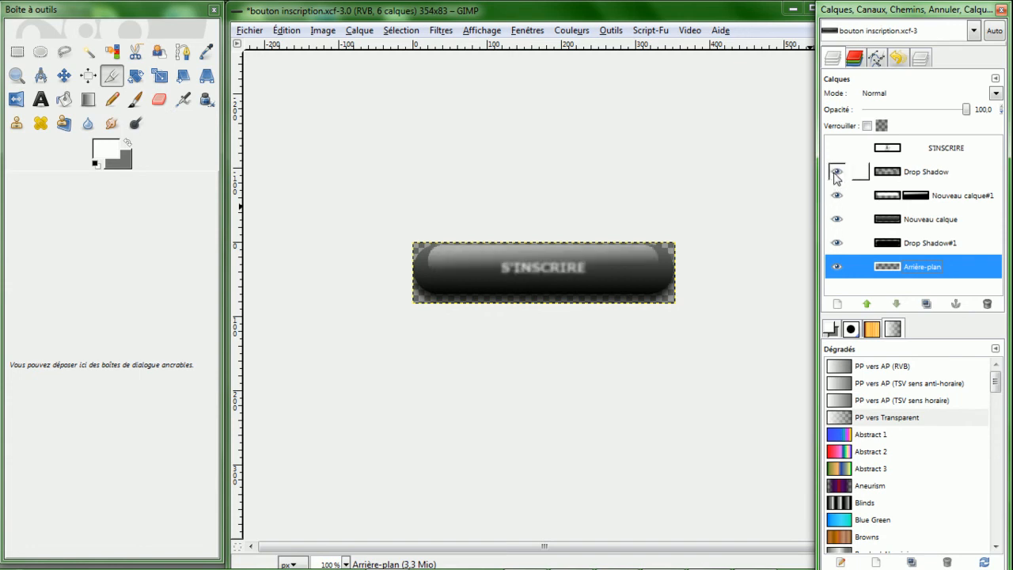
{"action": "left_click", "coordinate": [837, 148]}
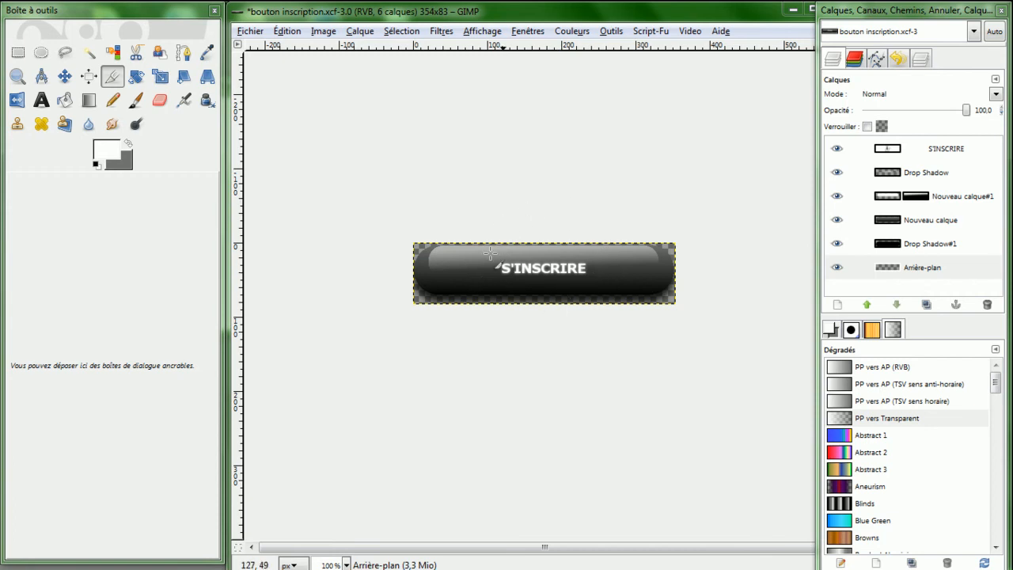
{"action": "left_click", "coordinate": [583, 295]}
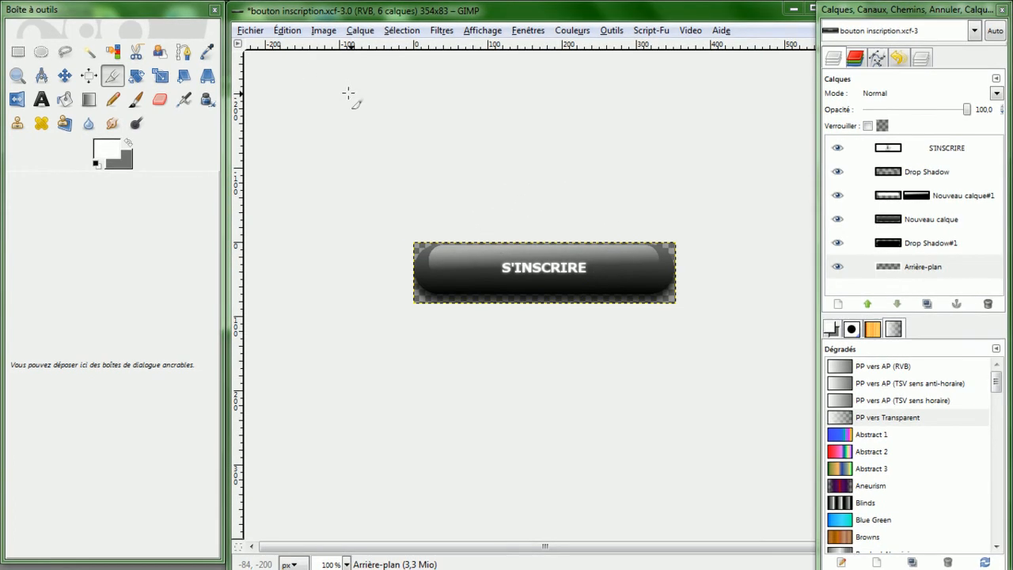
- Save a copy as bouton inscription.png in Bureau, exporting with visible layers merged and default PNG options
{"action": "left_click", "coordinate": [249, 32]}
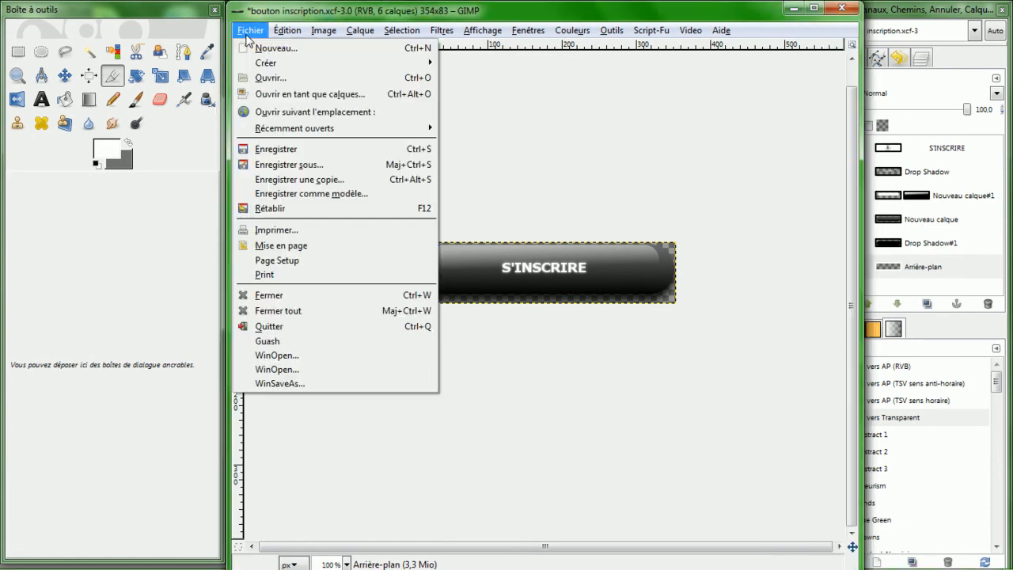
{"action": "left_click", "coordinate": [328, 164]}
{"action": "left_click", "coordinate": [577, 260]}
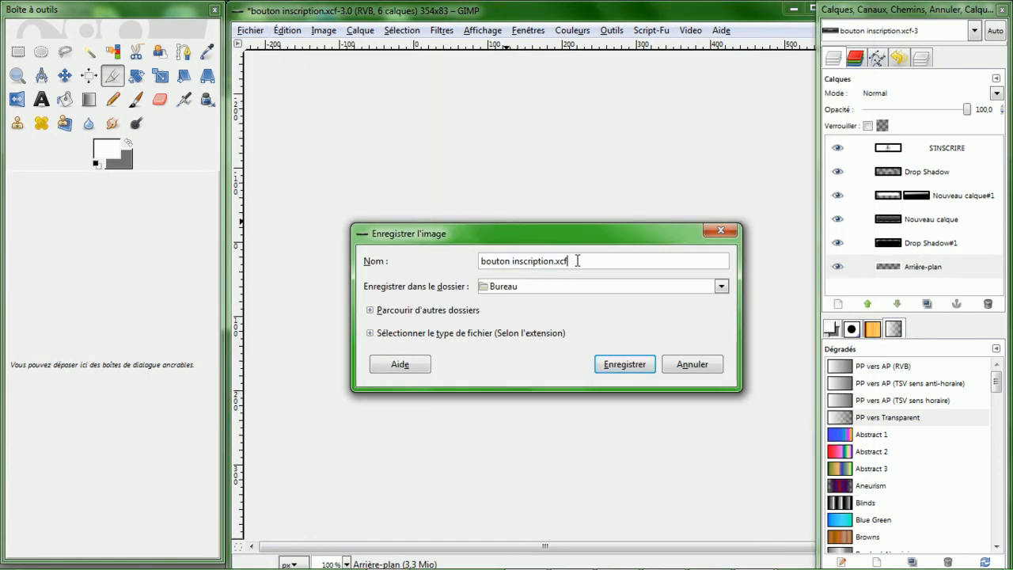
{"action": "type", "text": "png"}
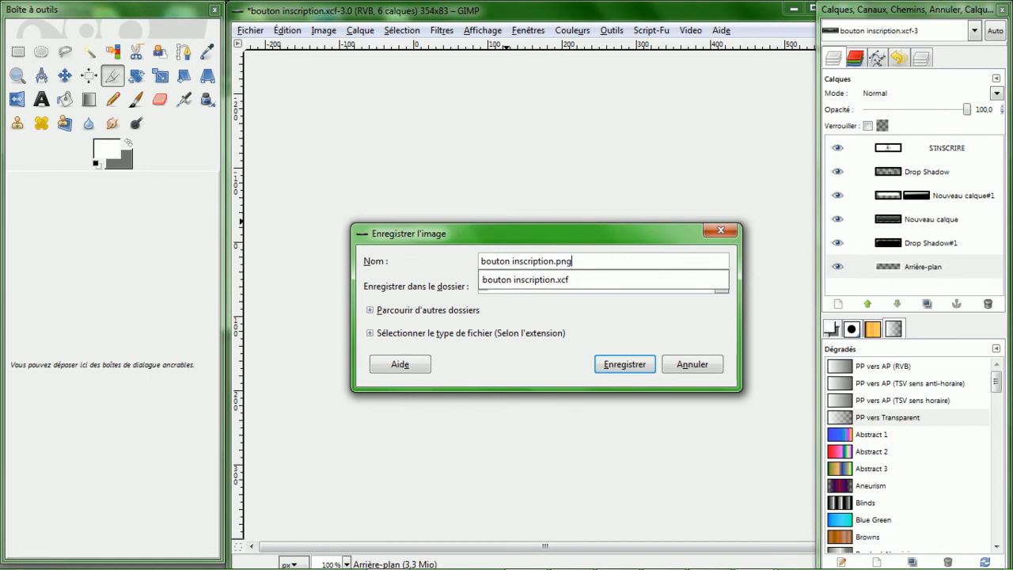
{"action": "key", "text": "Return"}
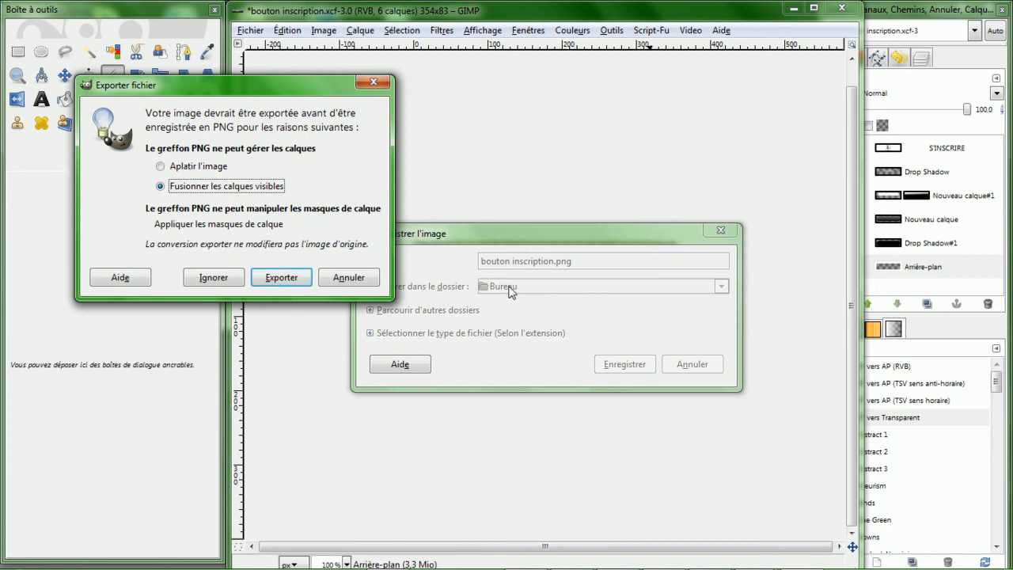
{"action": "left_click", "coordinate": [292, 277]}
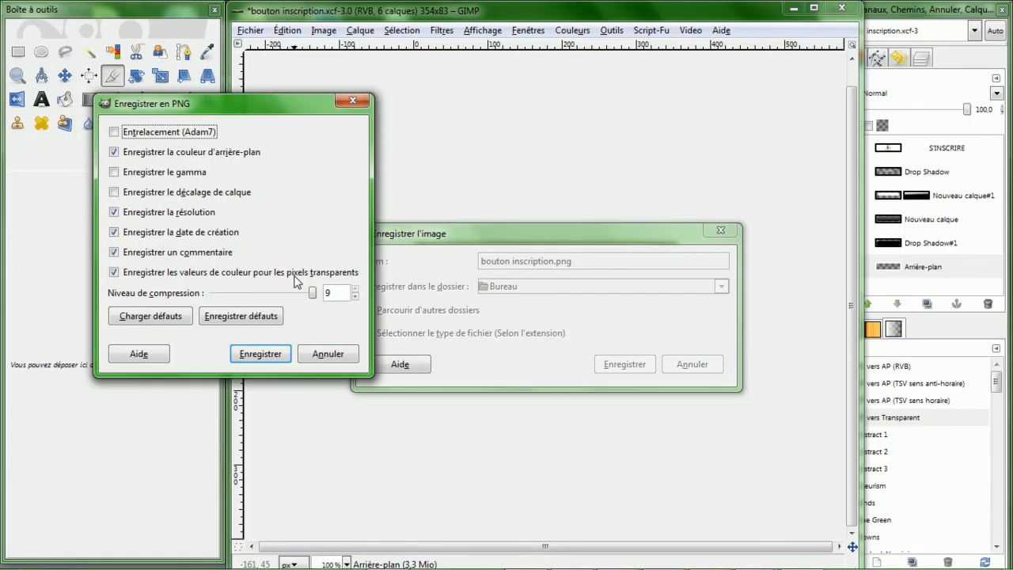
{"action": "left_click", "coordinate": [261, 354]}
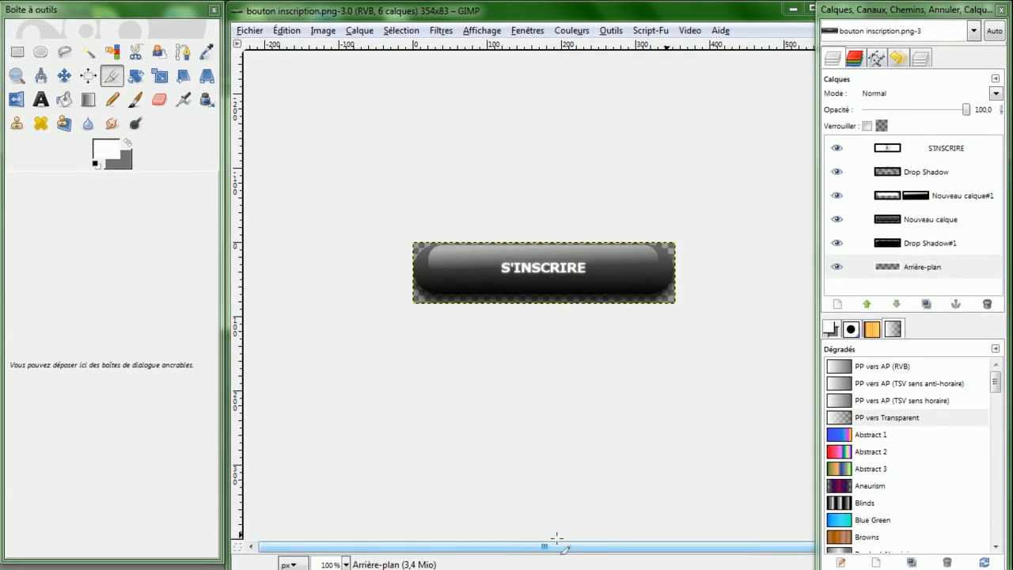
- Open the exported bouton inscription PNG from the desktop in the photo viewer to check it, and return to GIMP
{"action": "key", "text": "super"}
{"action": "left_click", "coordinate": [646, 556]}
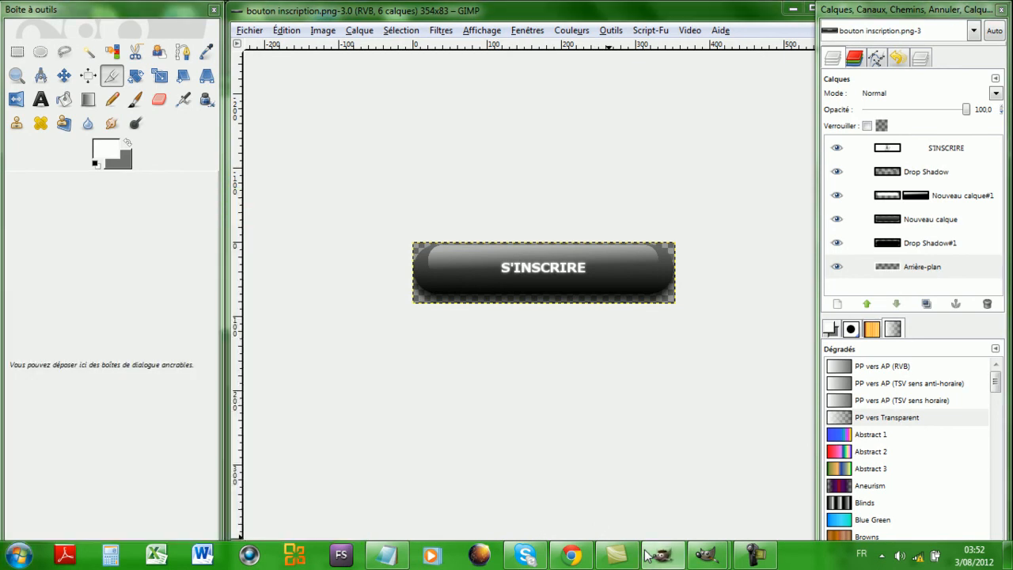
{"action": "left_click", "coordinate": [646, 556]}
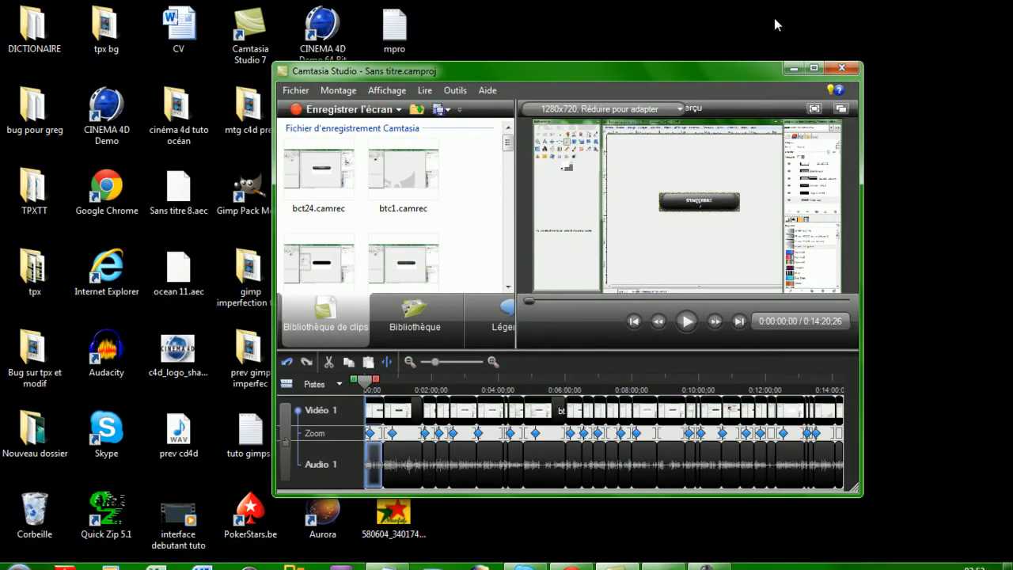
{"action": "left_click", "coordinate": [793, 69]}
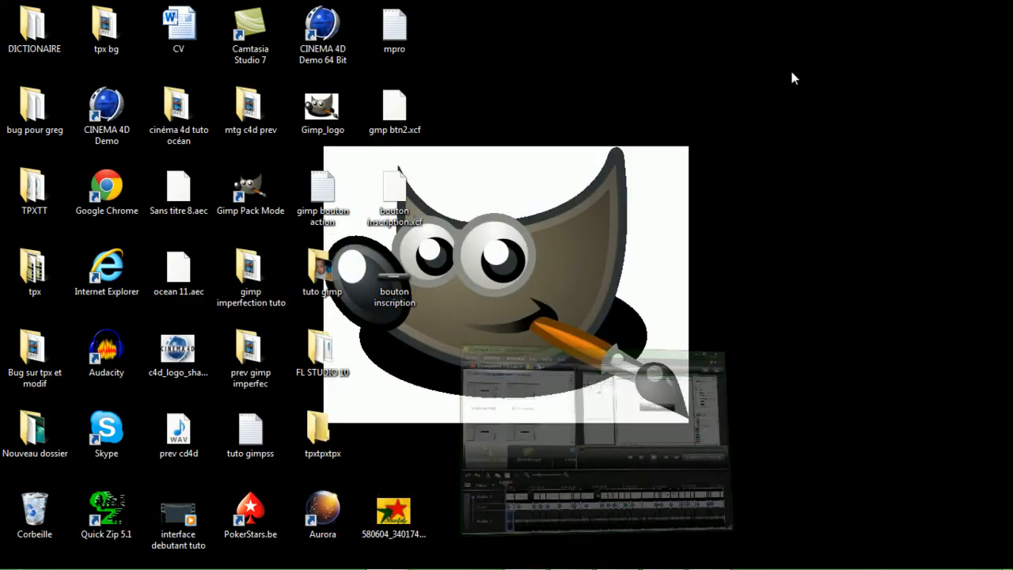
{"action": "left_click", "coordinate": [401, 291]}
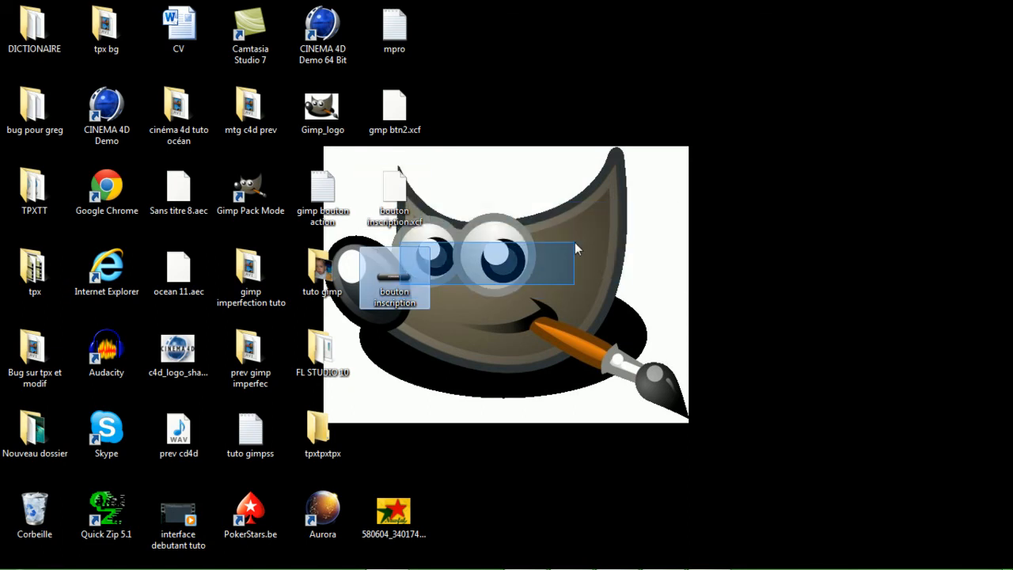
{"action": "right_click", "coordinate": [402, 294]}
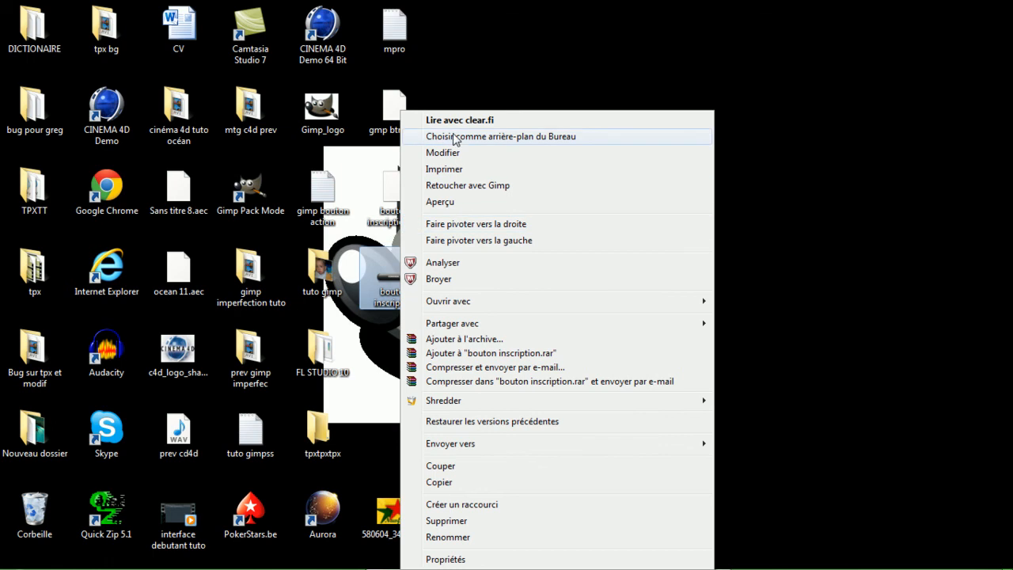
{"action": "left_click", "coordinate": [476, 203]}
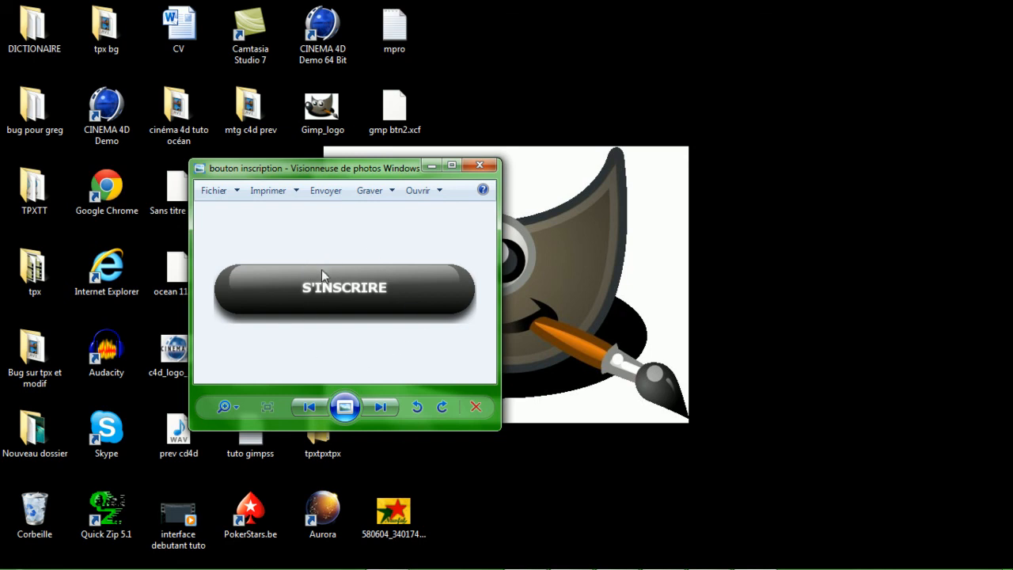
{"action": "left_click_drag", "start_coordinate": [336, 168], "coordinate": [655, 107]}
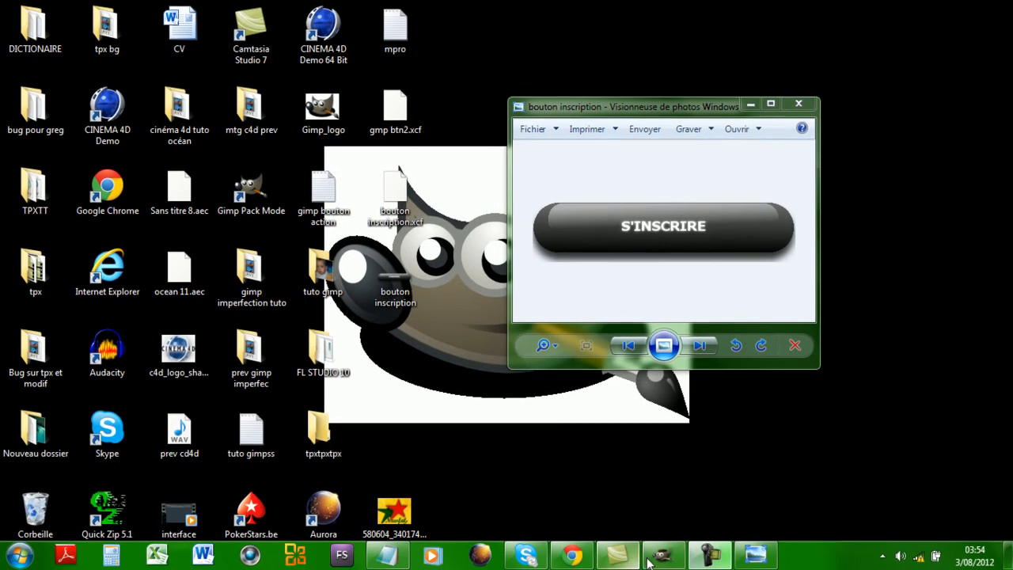
{"action": "left_click", "coordinate": [649, 556]}
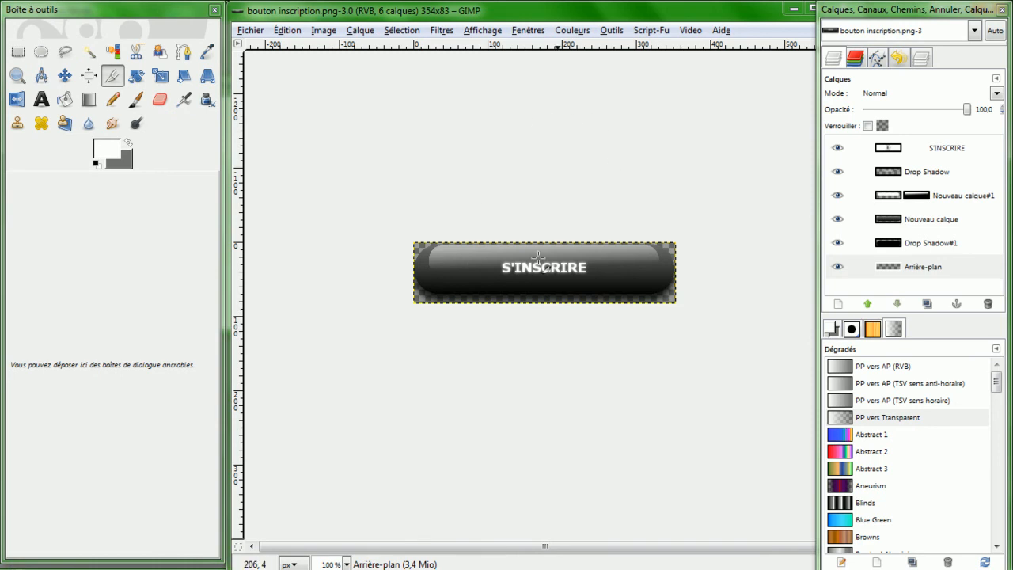